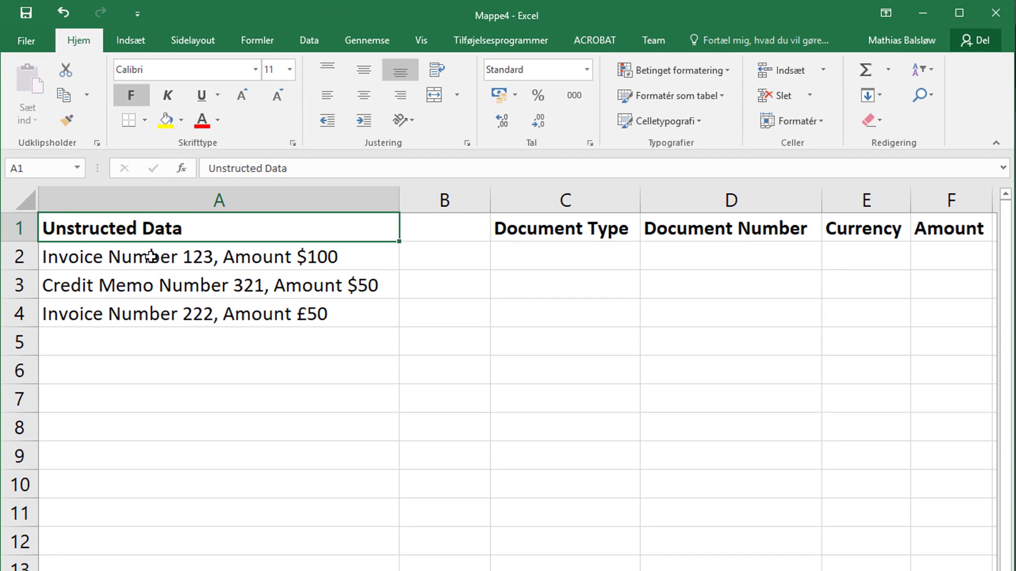
- Examine the document type, document number, currency and amount inside cell A2's text against the matching column headings in row 1
left_click(143, 259)
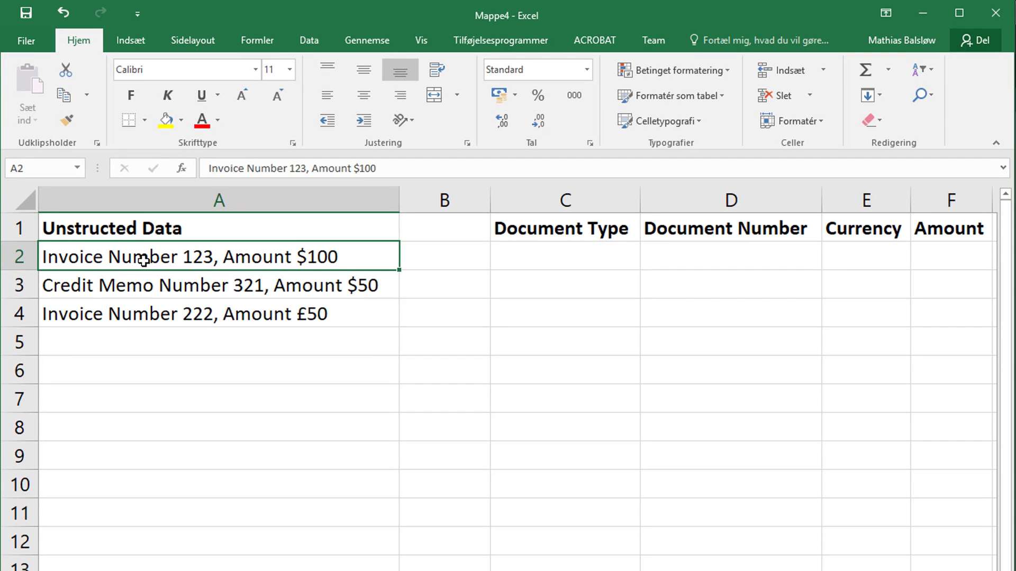
double_click(120, 252)
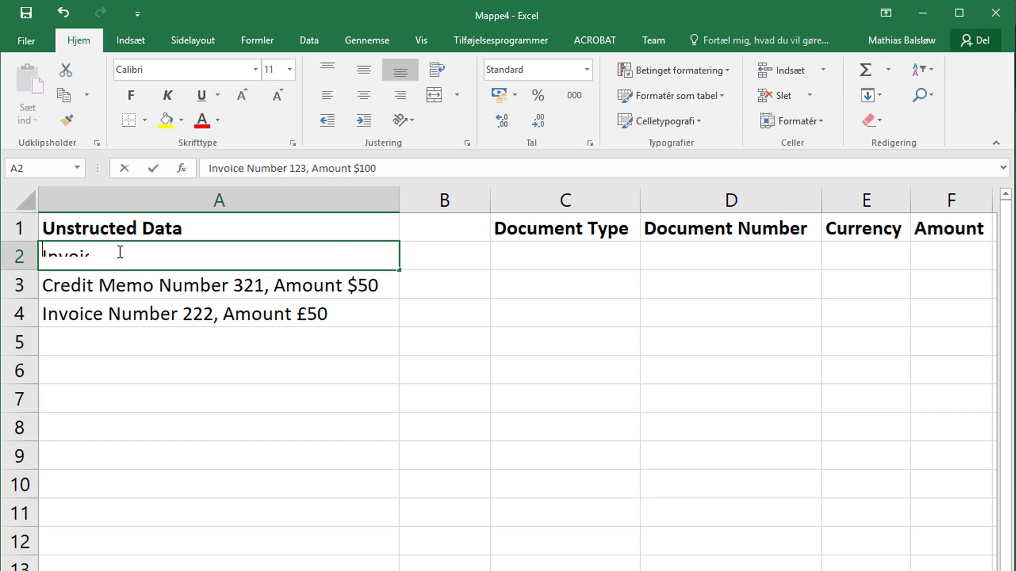
left_click_drag(104, 257, 9, 253)
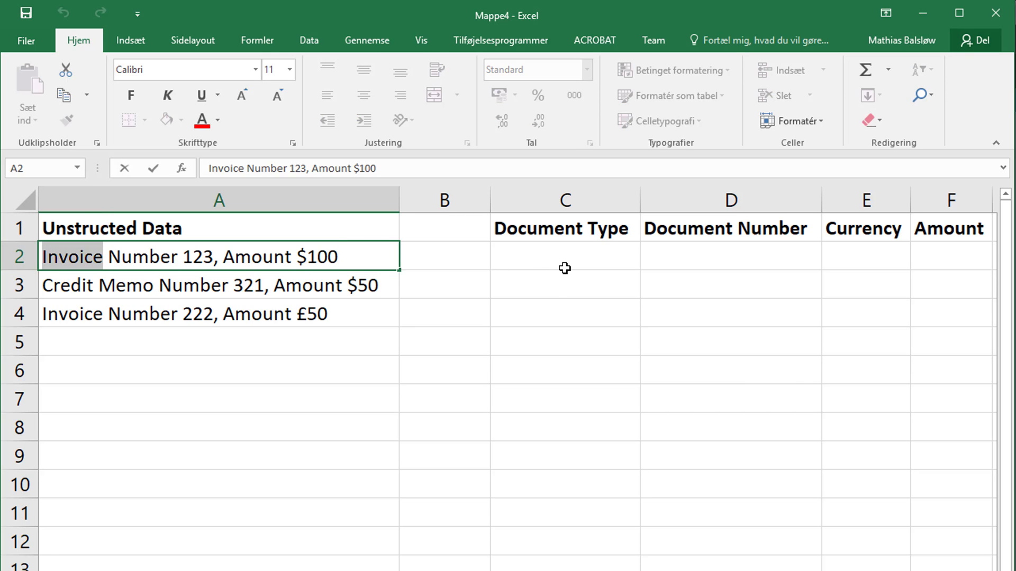
left_click(582, 258)
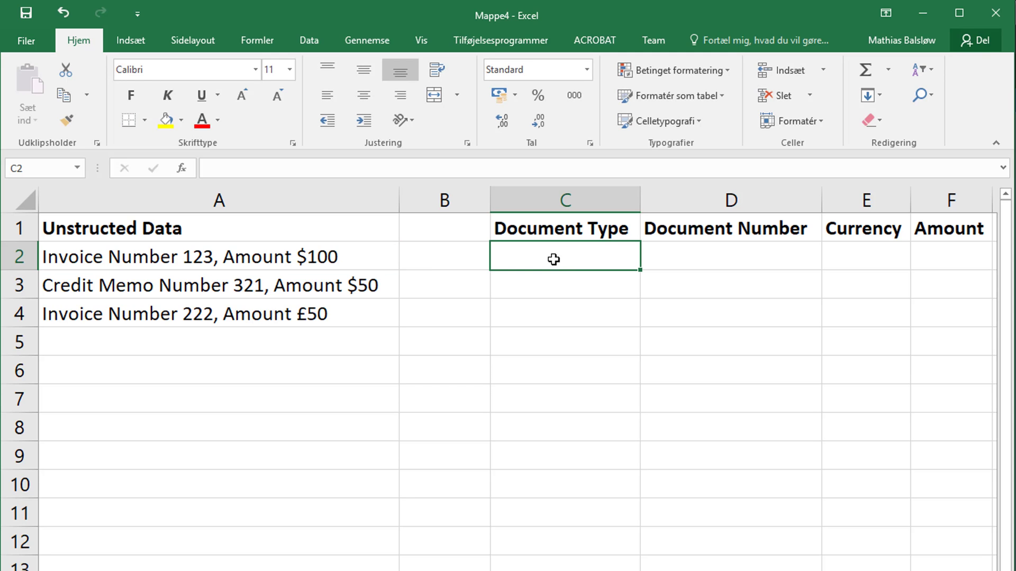
left_click(221, 269)
key("F2")
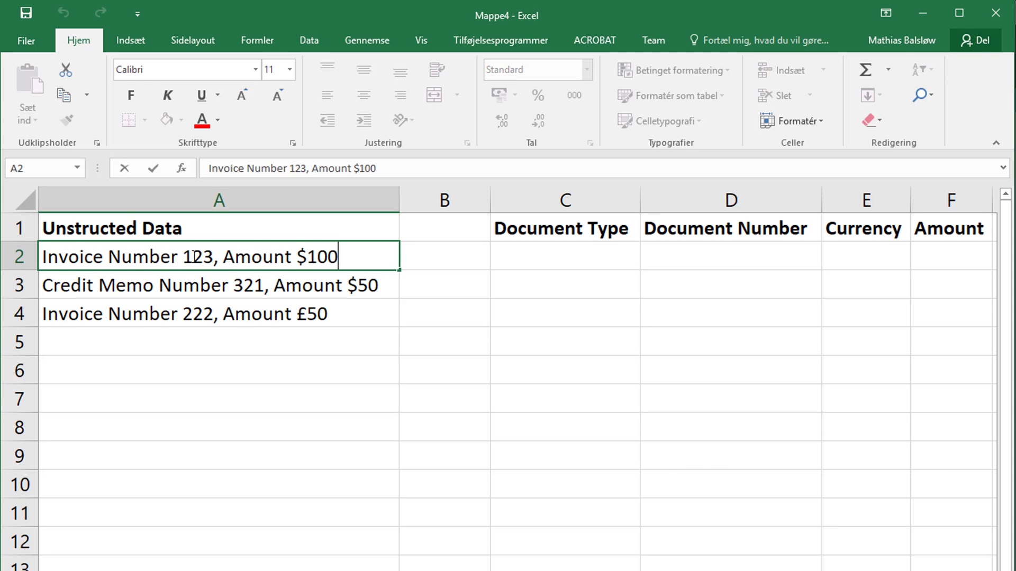
left_click_drag(186, 253, 216, 251)
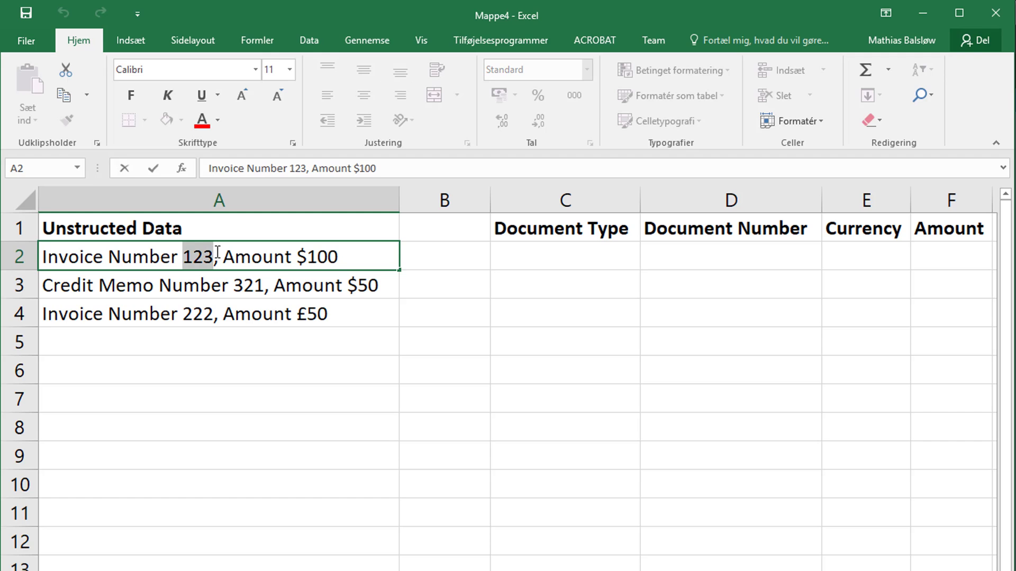
left_click(688, 256)
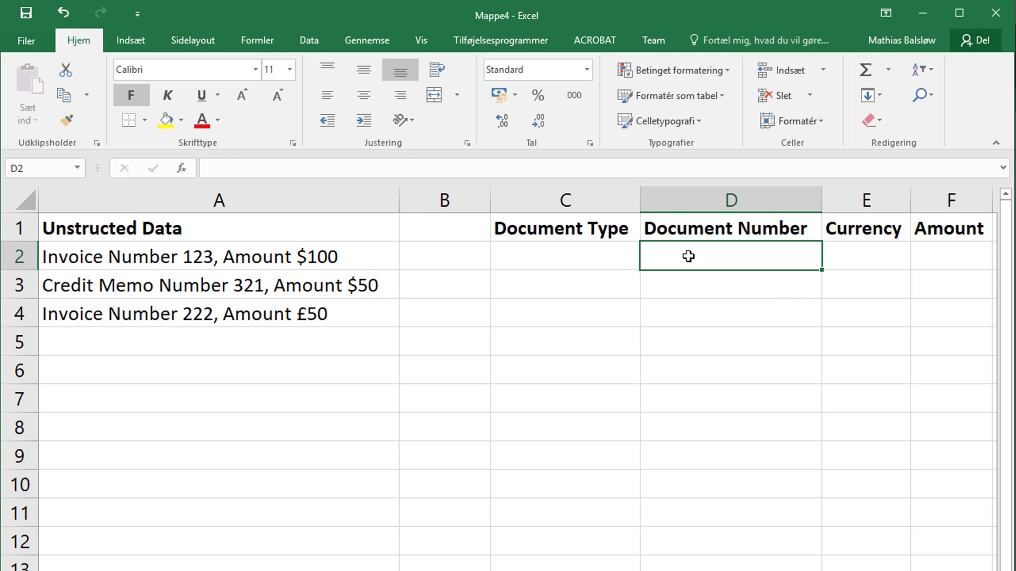
left_click(300, 257)
key("F2")
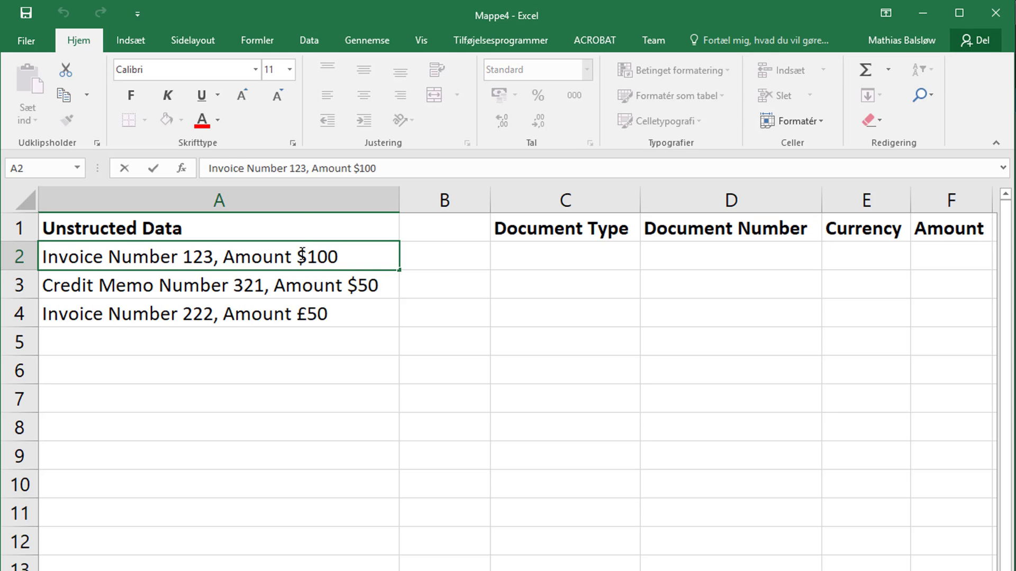
left_click_drag(297, 254, 304, 254)
left_click(308, 253)
left_click_drag(309, 260, 338, 259)
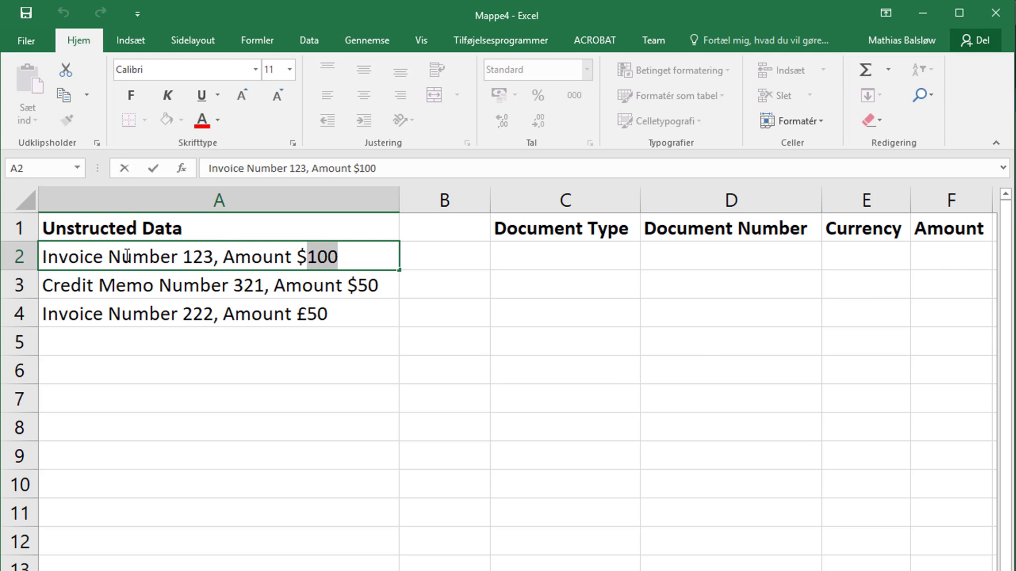
left_click(135, 228)
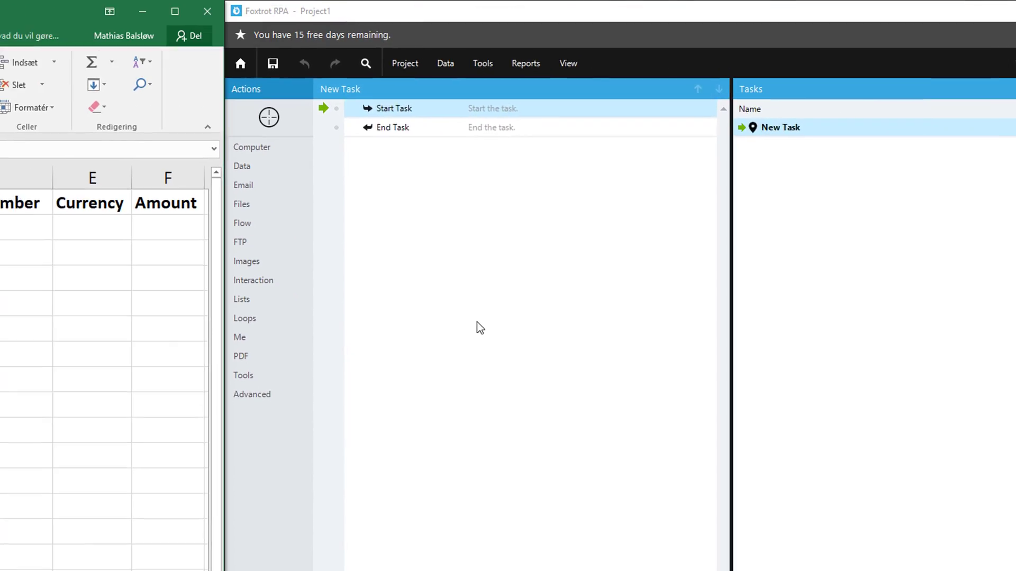
- Switch to Foxtrot RPA and add a text variable named "Full Text String" to the project
left_click(376, 317)
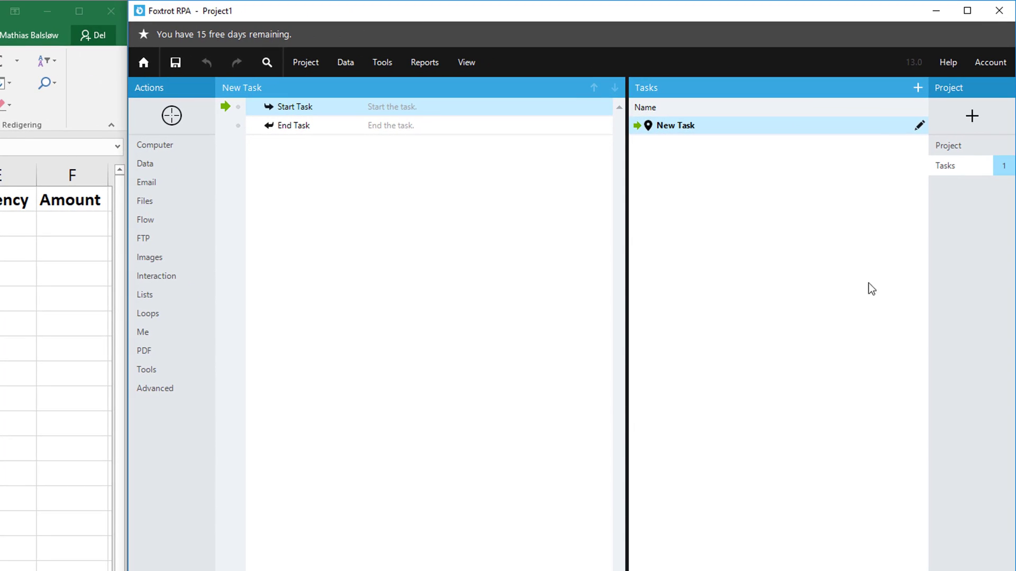
left_click(972, 116)
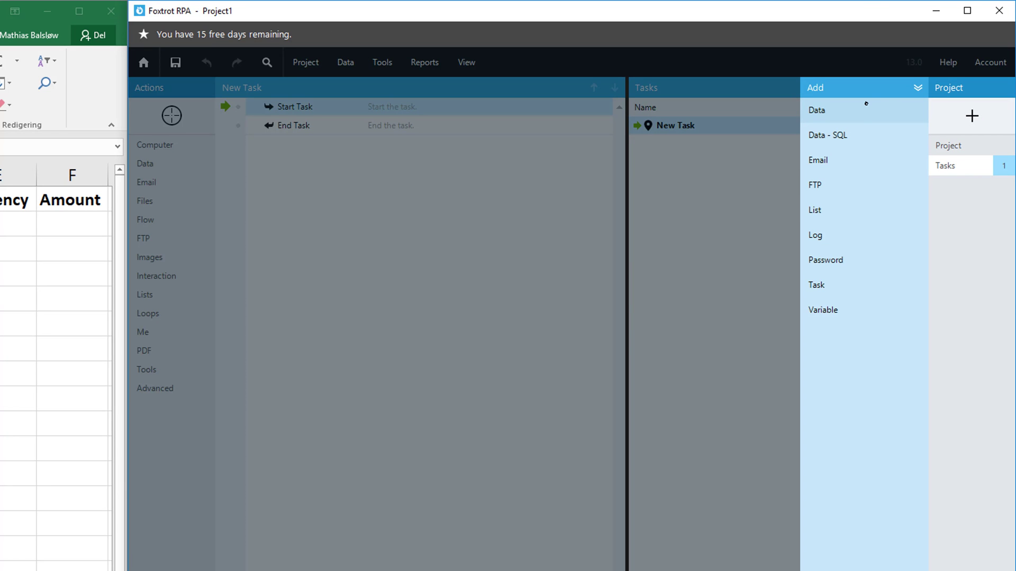
left_click(848, 310)
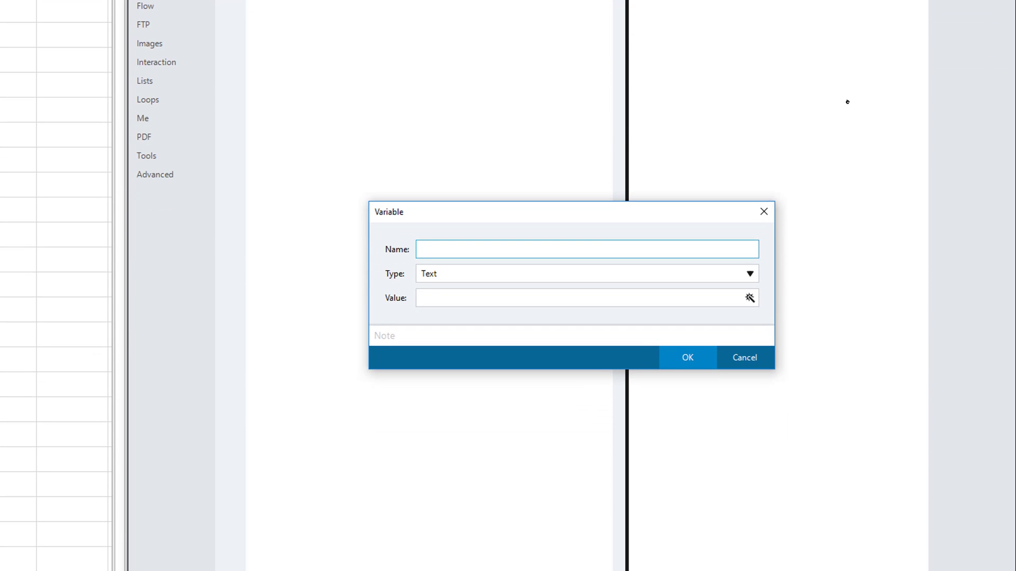
type("Full Text String")
left_click(686, 357)
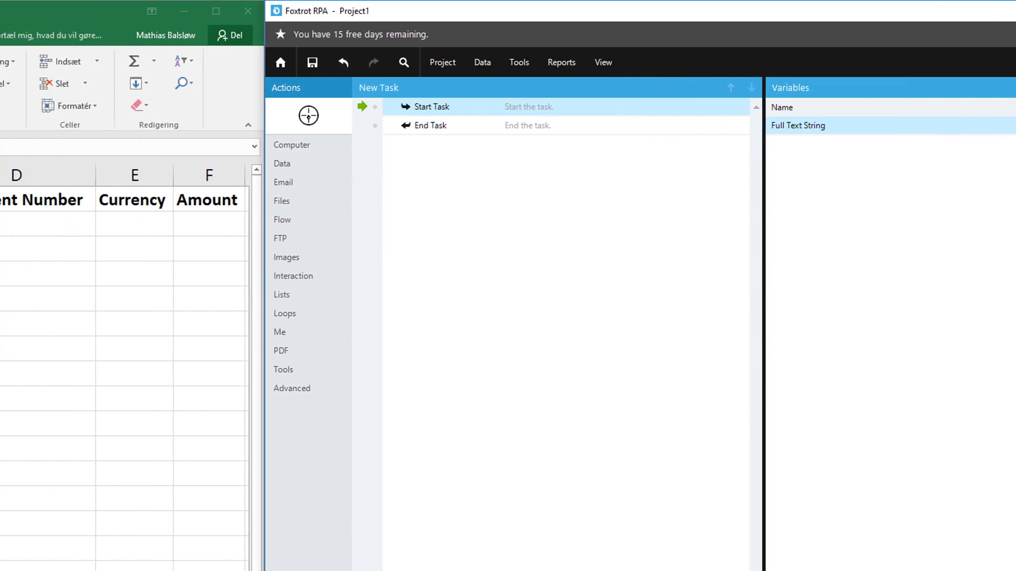
- Target Excel cell A2 with a Get Value action saving its text to [%Full Text String], noted "Retrieve the full text string"
left_click_drag(308, 115, 229, 225)
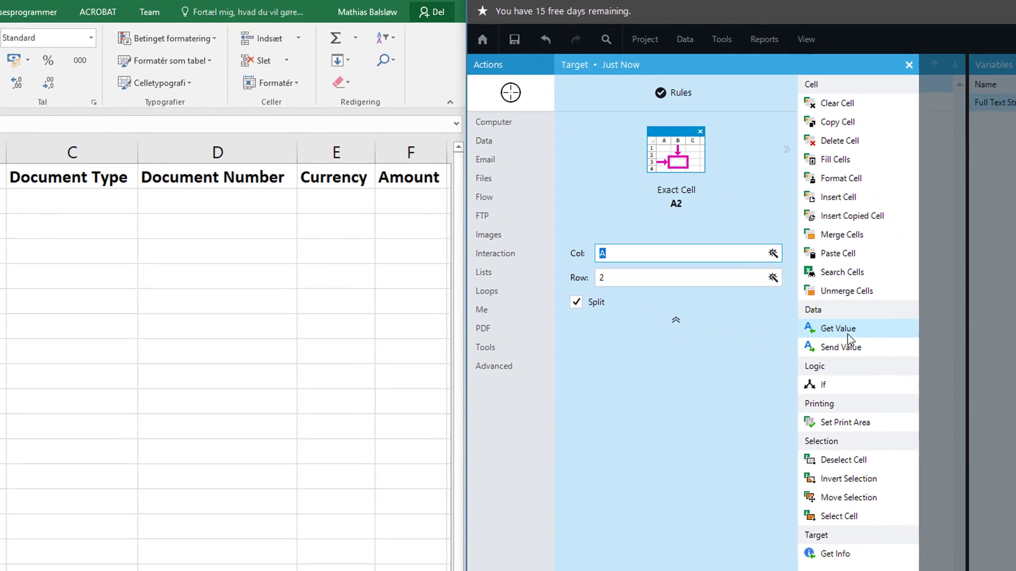
left_click(881, 353)
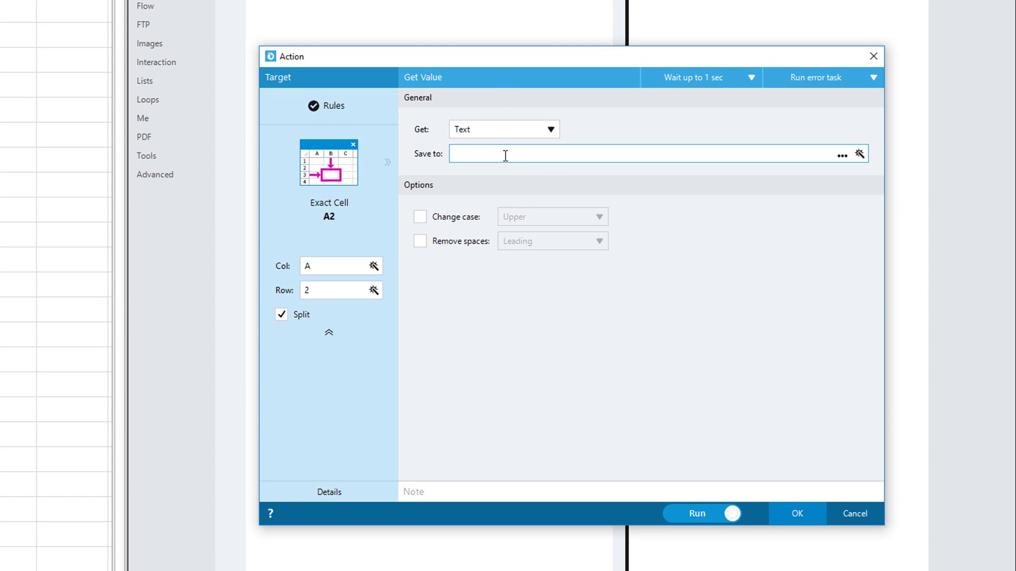
left_click(842, 155)
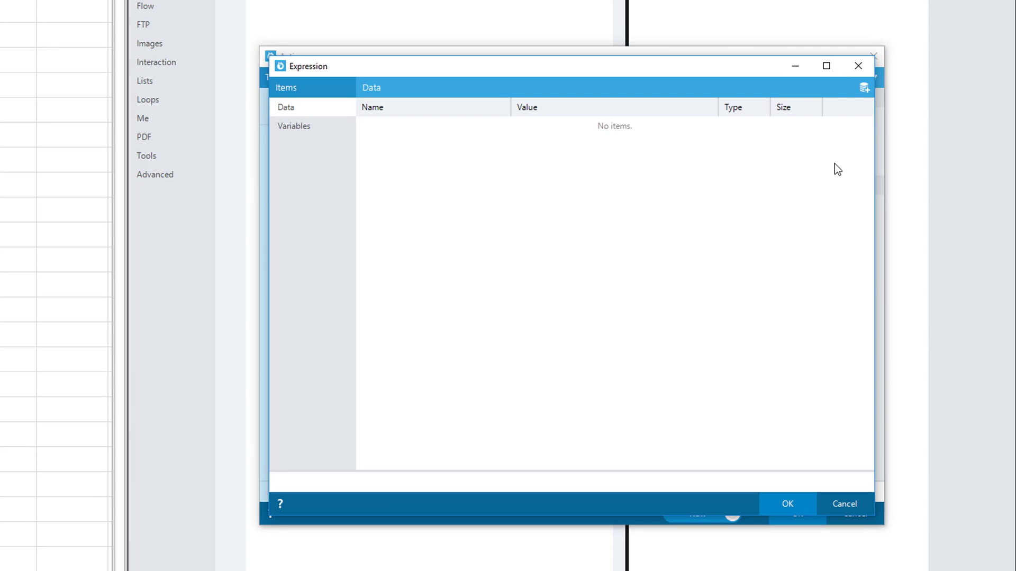
left_click(315, 126)
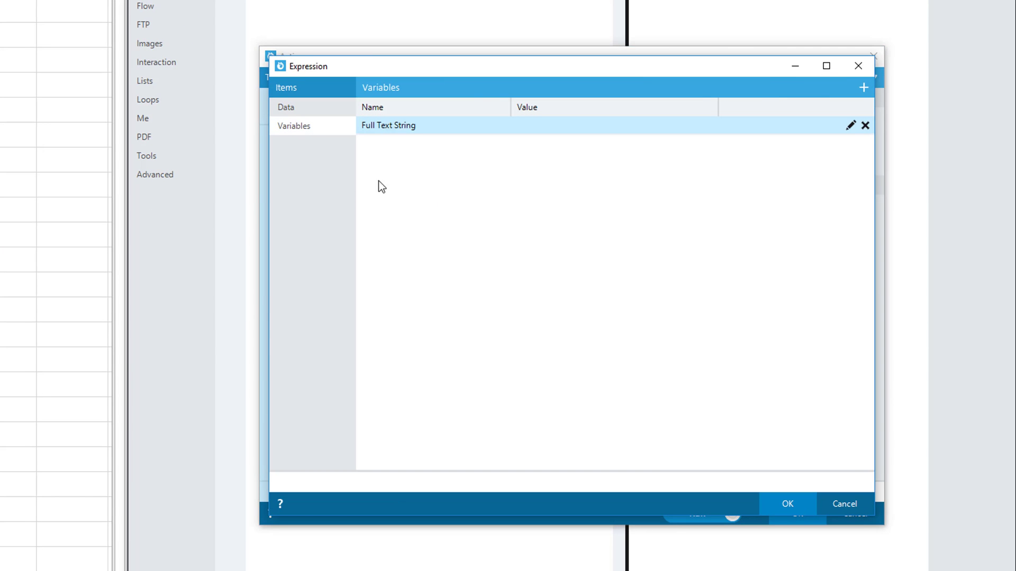
double_click(491, 142)
left_click(787, 504)
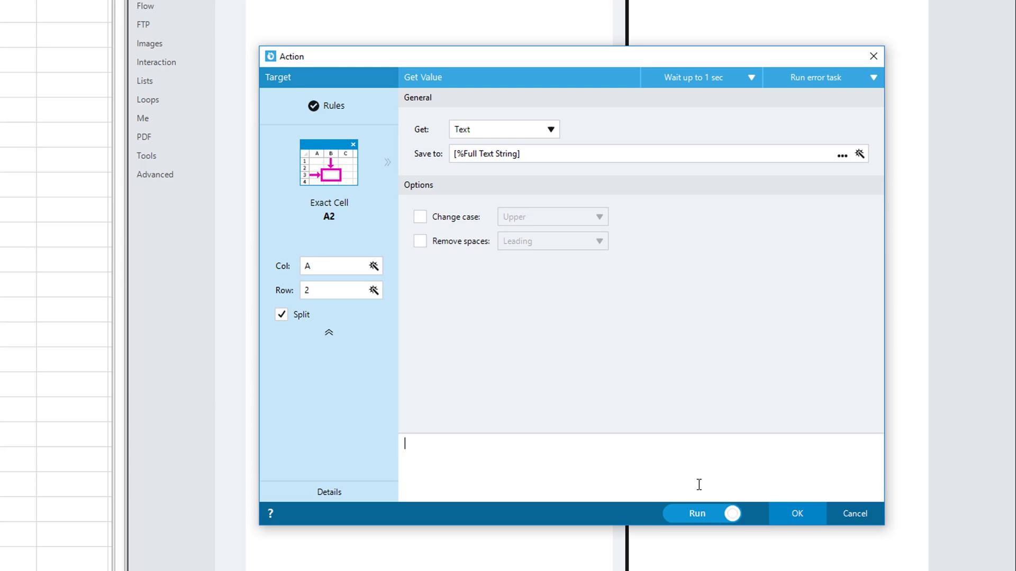
type("trieve the full text string")
left_click(797, 513)
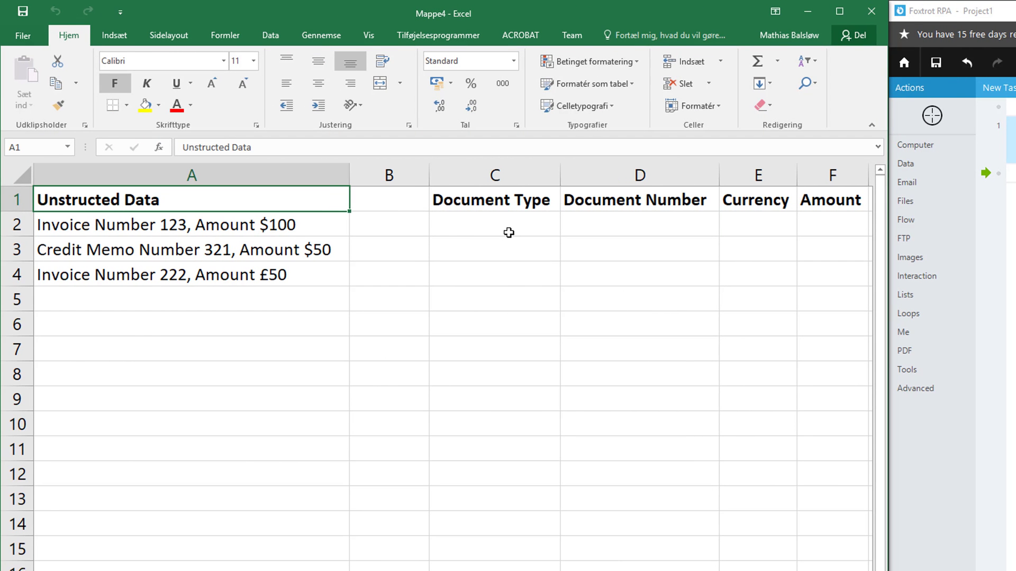
- Examine in cell A2 the " Number" text that separates the document type from the document number
left_click(509, 230)
left_click(125, 225)
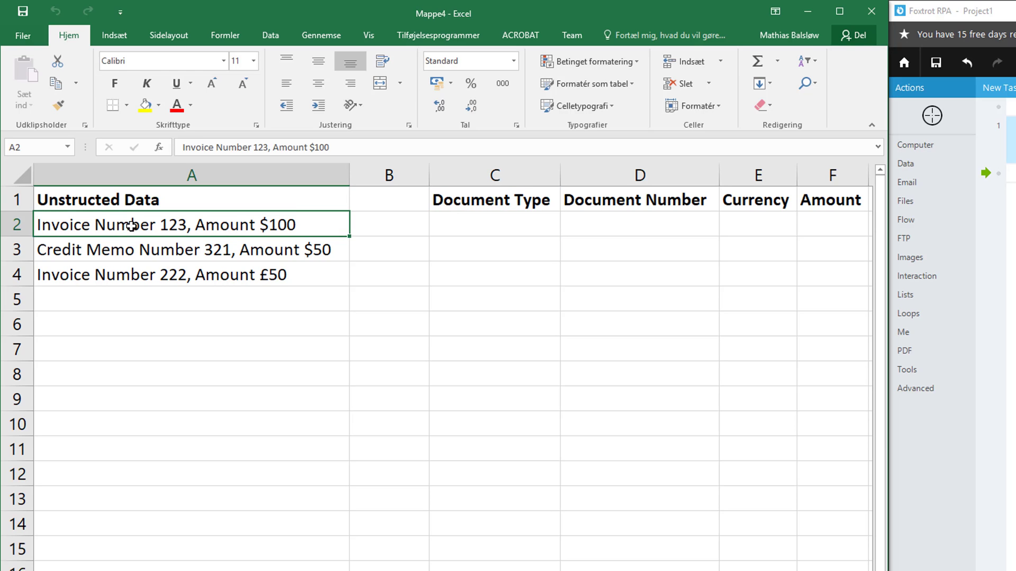
key("F2")
left_click_drag(92, 224, 158, 226)
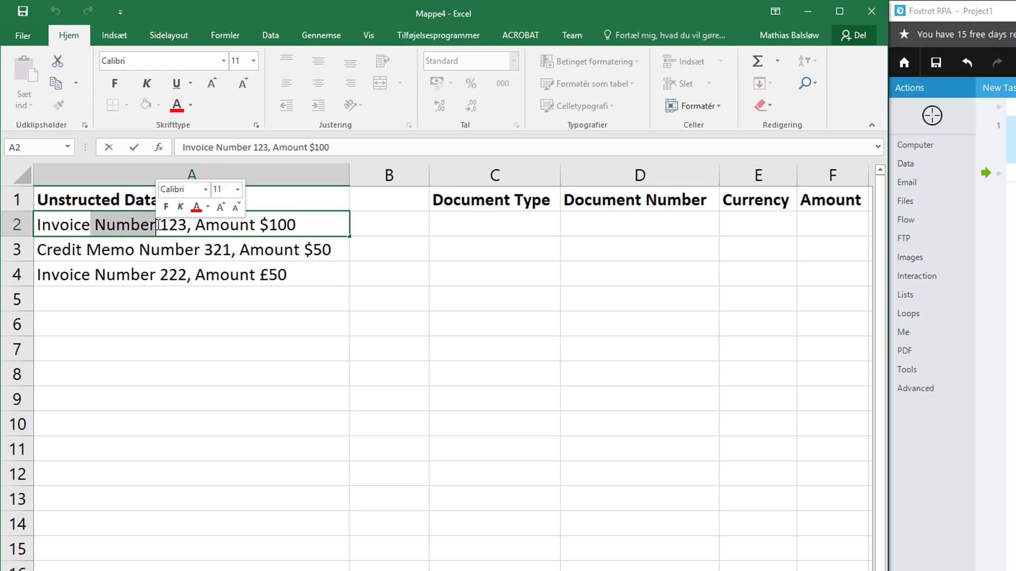
left_click(159, 226)
left_click(473, 226)
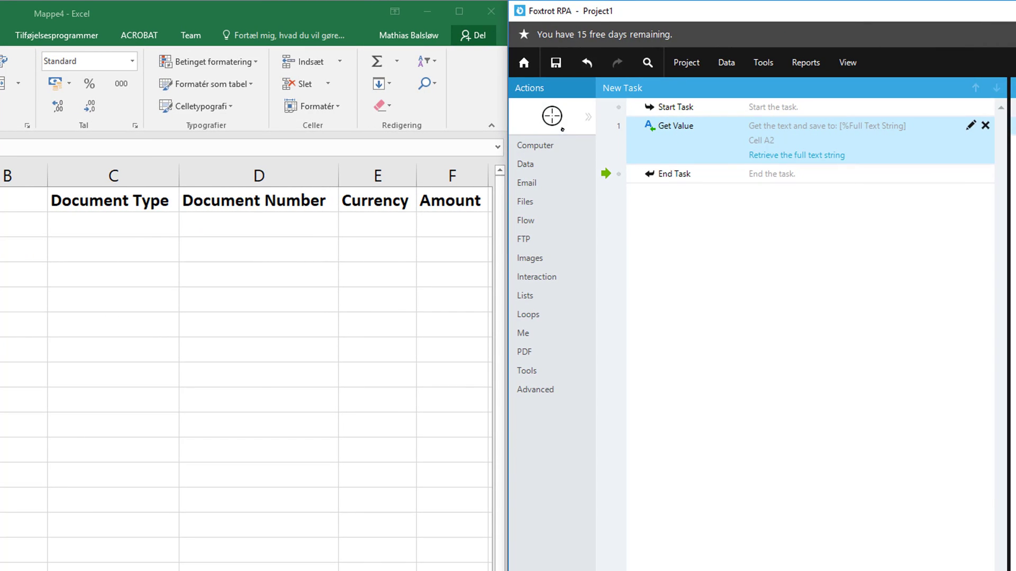
- Target Excel cell C2 with a Send Value action and open the expression builder for the value to send
left_click(102, 229)
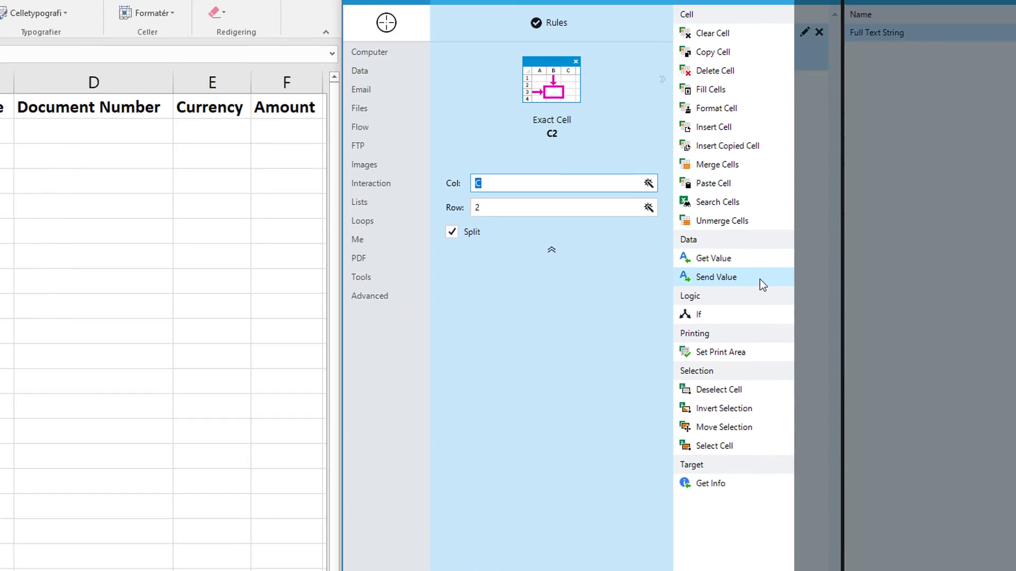
left_click(760, 279)
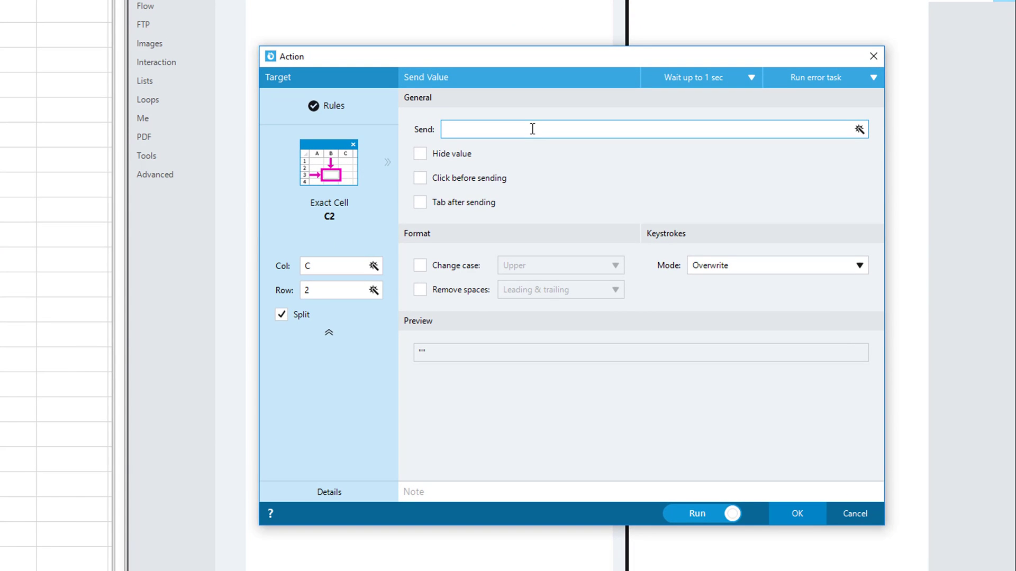
left_click(860, 131)
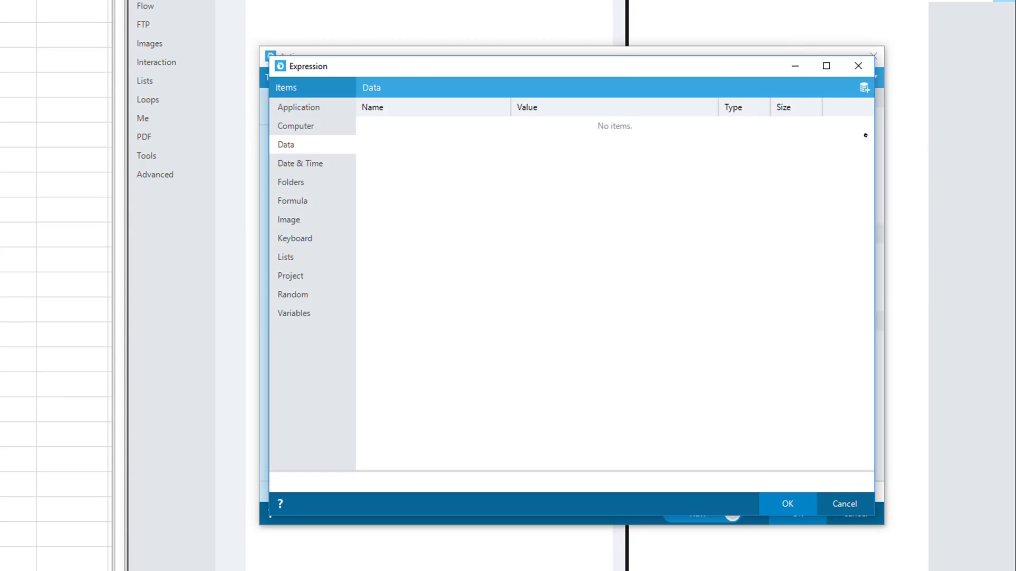
- Browse the text formula functions and insert the LeftOf function into the expression
left_click(308, 203)
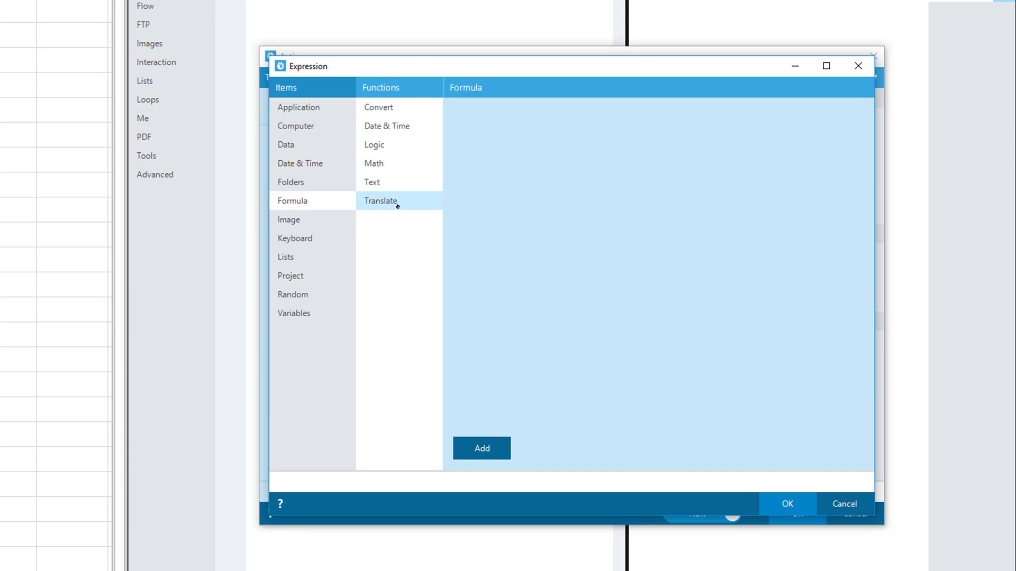
left_click(405, 183)
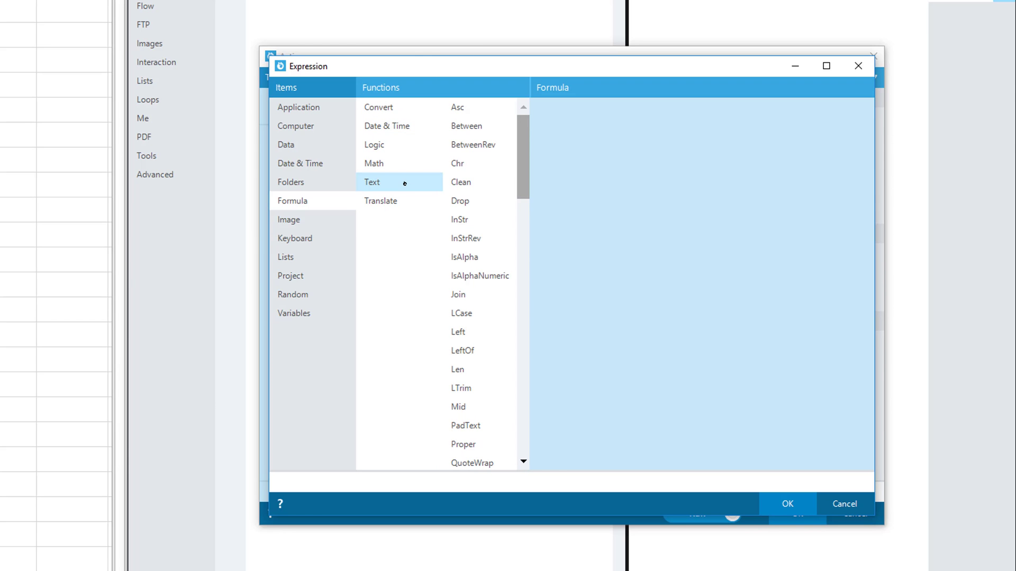
left_click(476, 163)
mouse_move(525, 140)
left_mouse_down()
mouse_move(520, 390)
mouse_move(525, 134)
left_mouse_up()
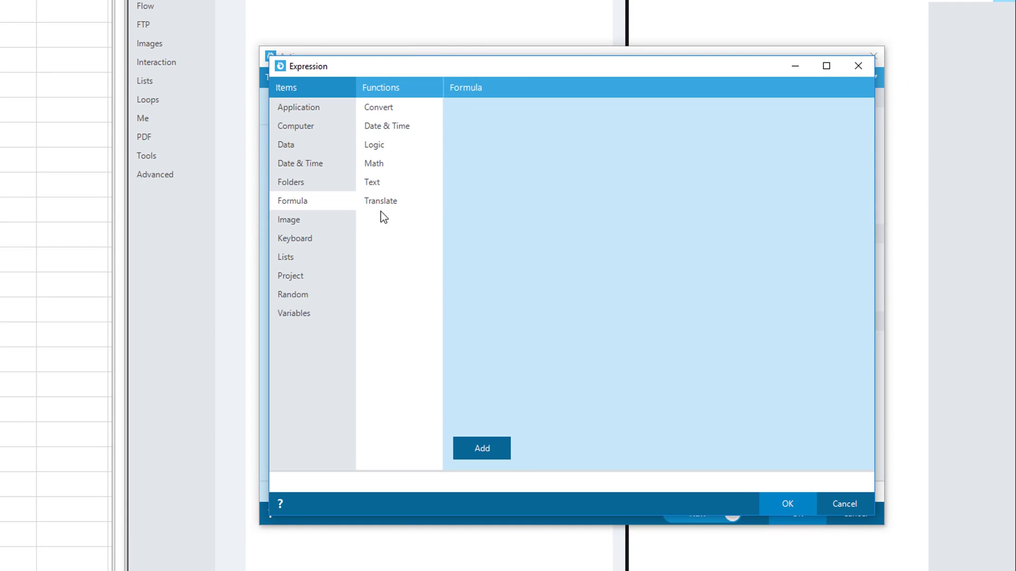
left_click(479, 205)
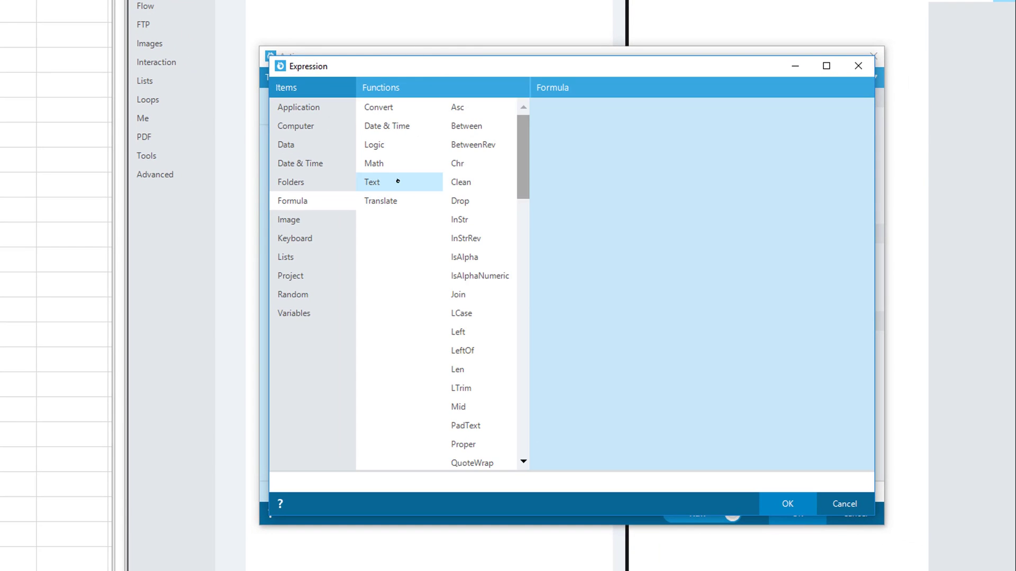
left_click(498, 352)
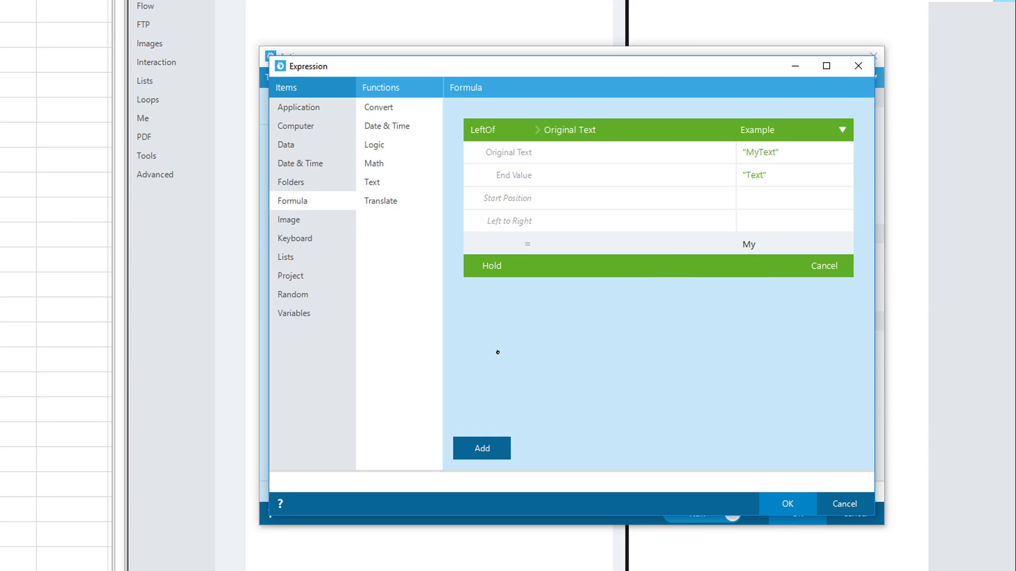
- Set the LeftOf function's original text to the [%Full Text String] variable
left_click(646, 152)
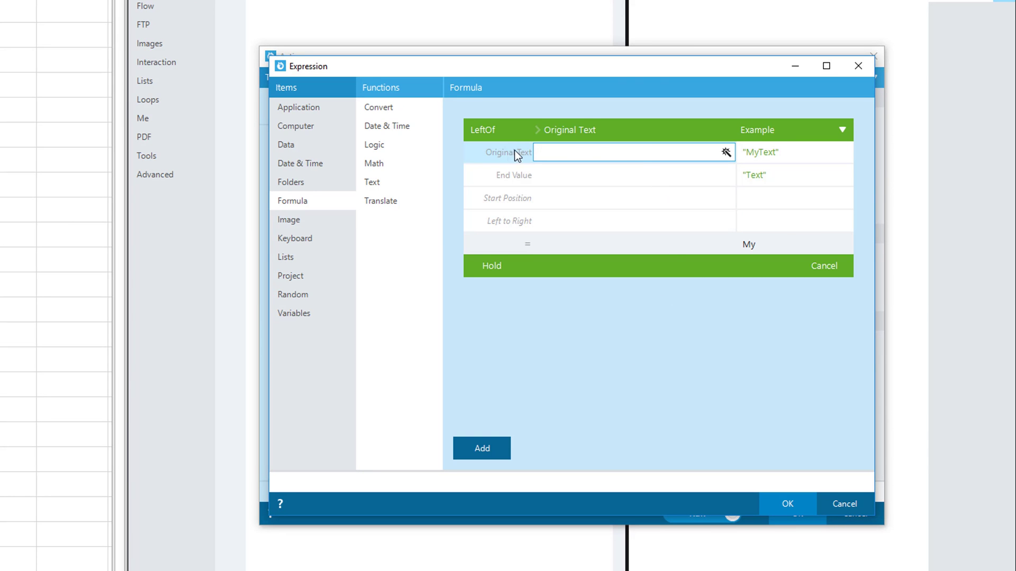
left_click(726, 153)
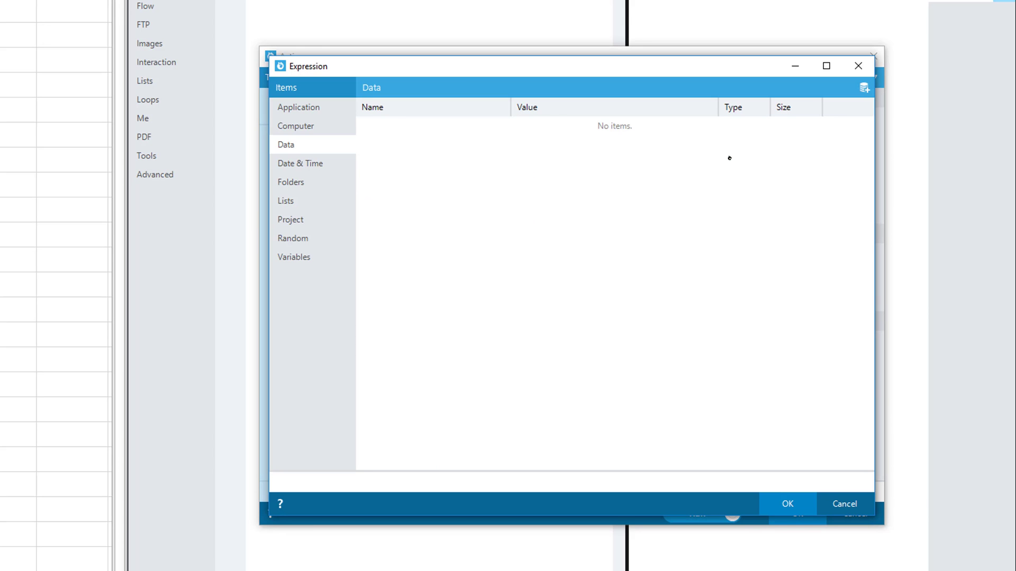
left_click(312, 258)
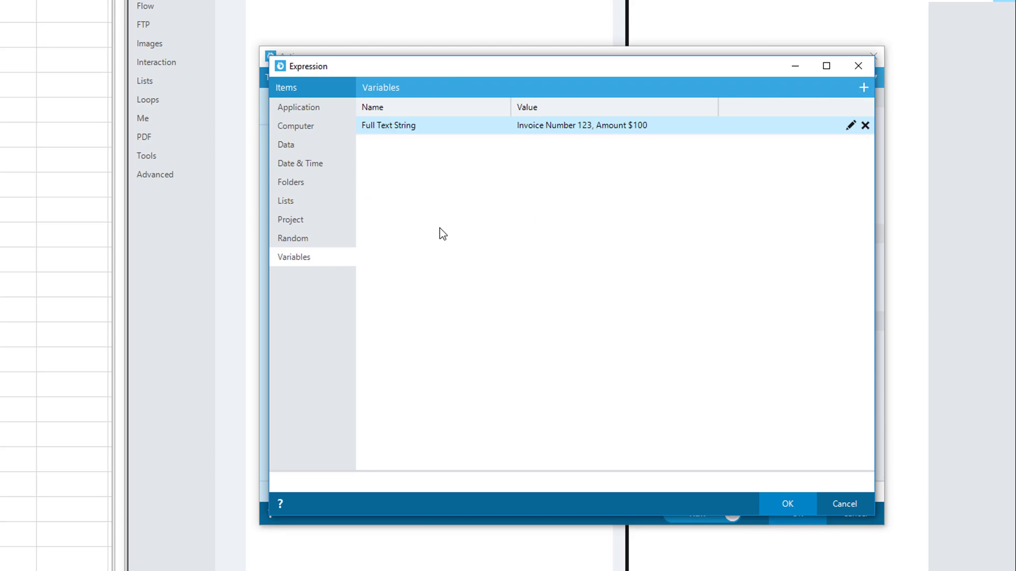
double_click(484, 125)
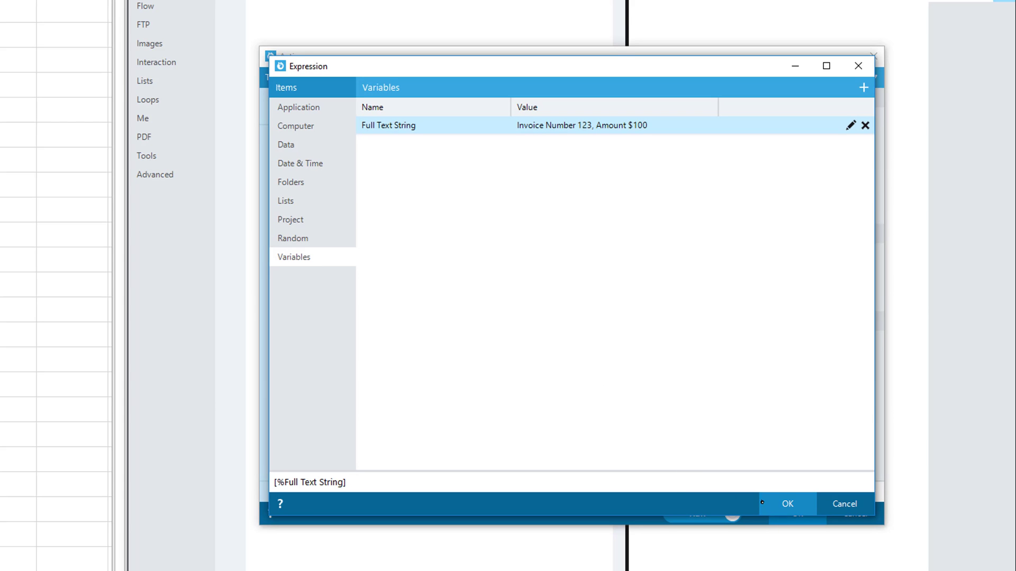
left_click(787, 504)
- Set the LeftOf end value to " Number" and use the formula as the value sent to cell C2
left_click(586, 181)
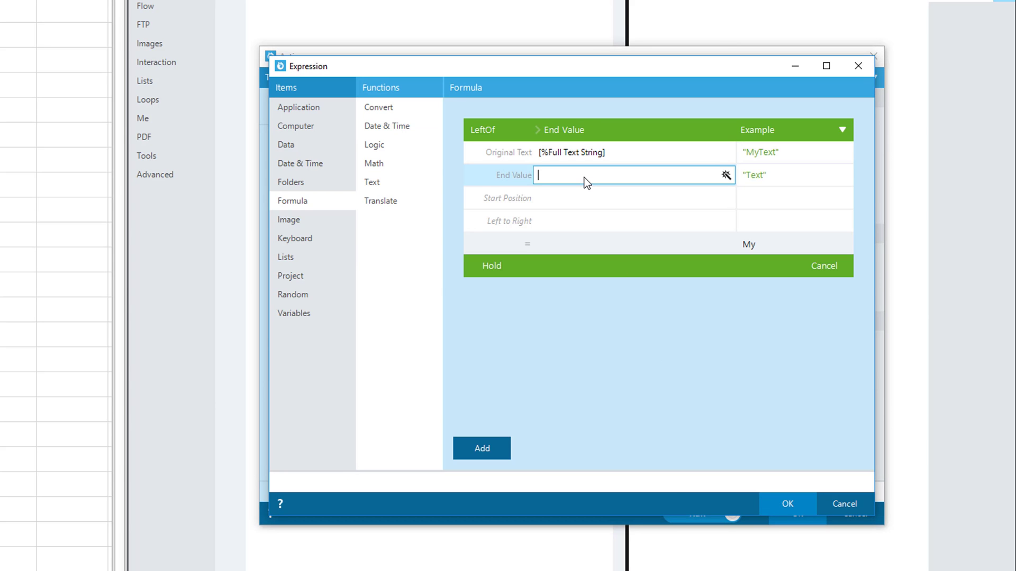
type("Number")
left_click(482, 448)
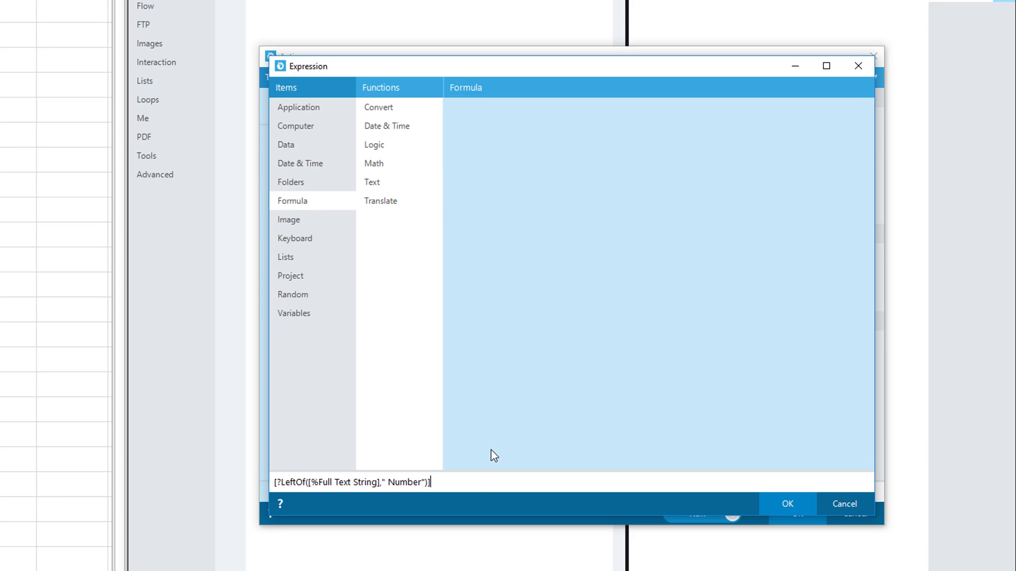
mouse_move(443, 482)
left_mouse_down()
mouse_move(288, 481)
mouse_move(456, 491)
left_mouse_up()
left_click(787, 503)
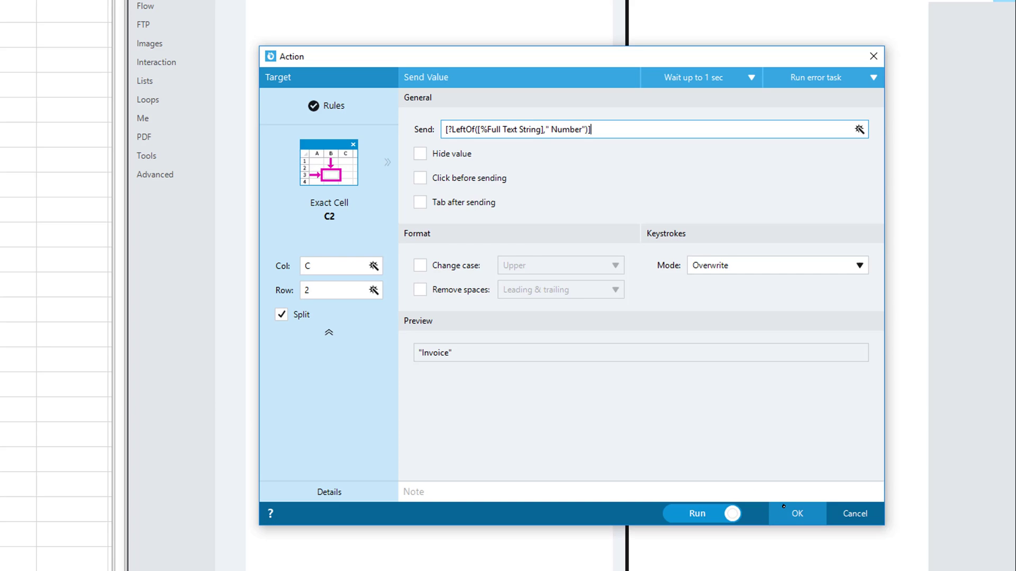
- Note the action as "Write the value left of ' Number', which will be the document type" and run it
left_click(601, 499)
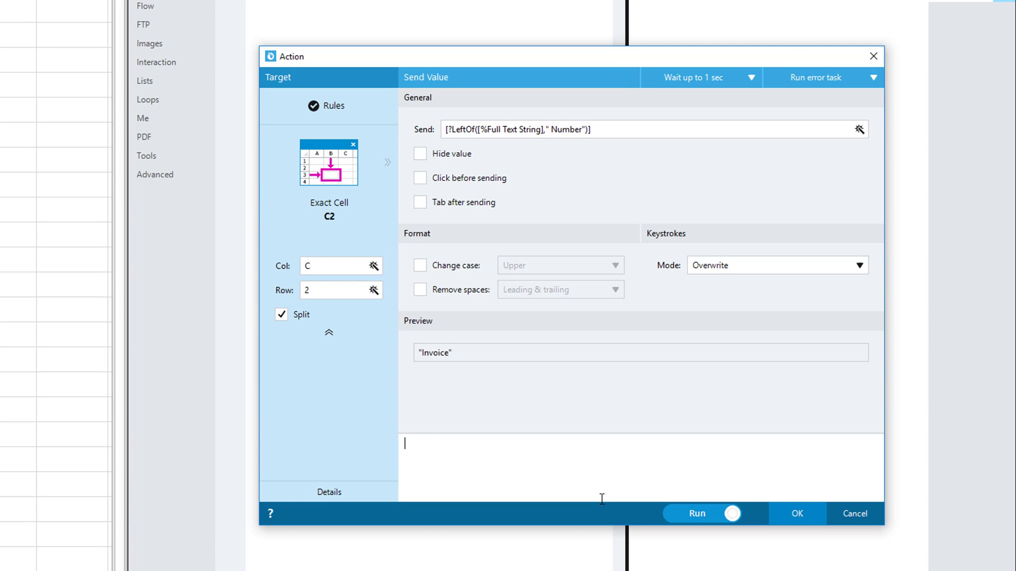
type("Write the value le")
type("ft of ' Ni")
type("umber")
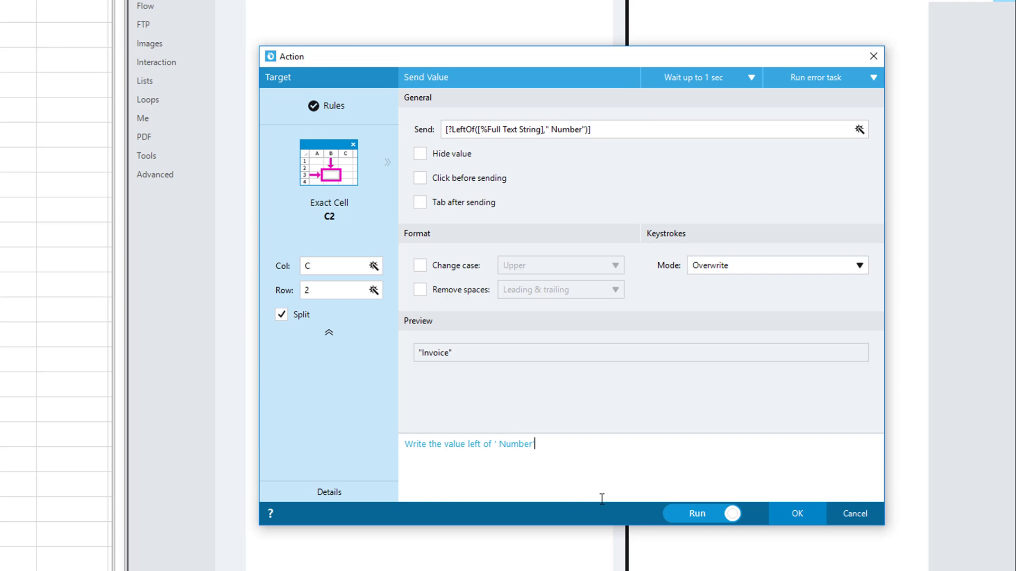
type("', which will be the document type")
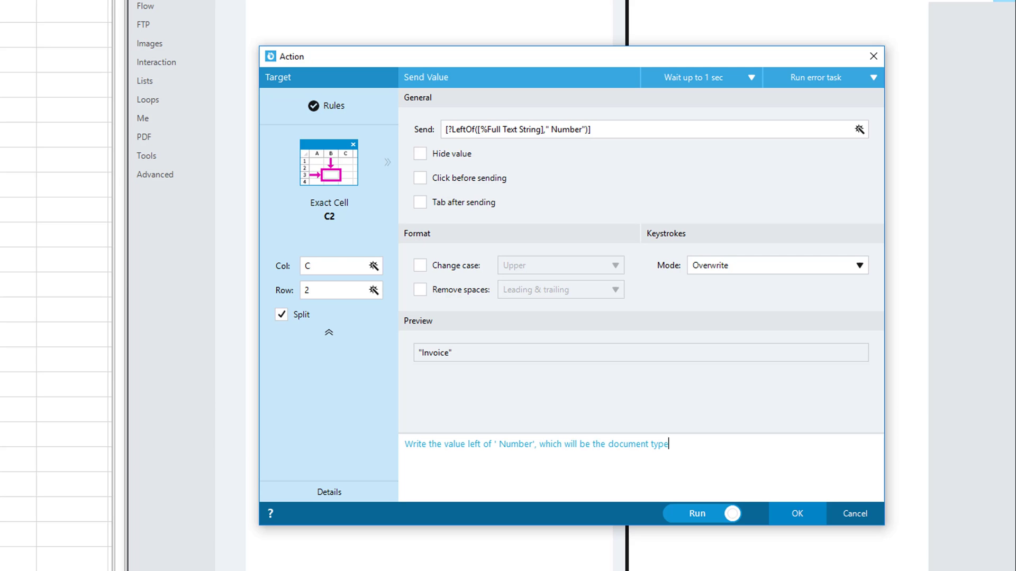
key("Return")
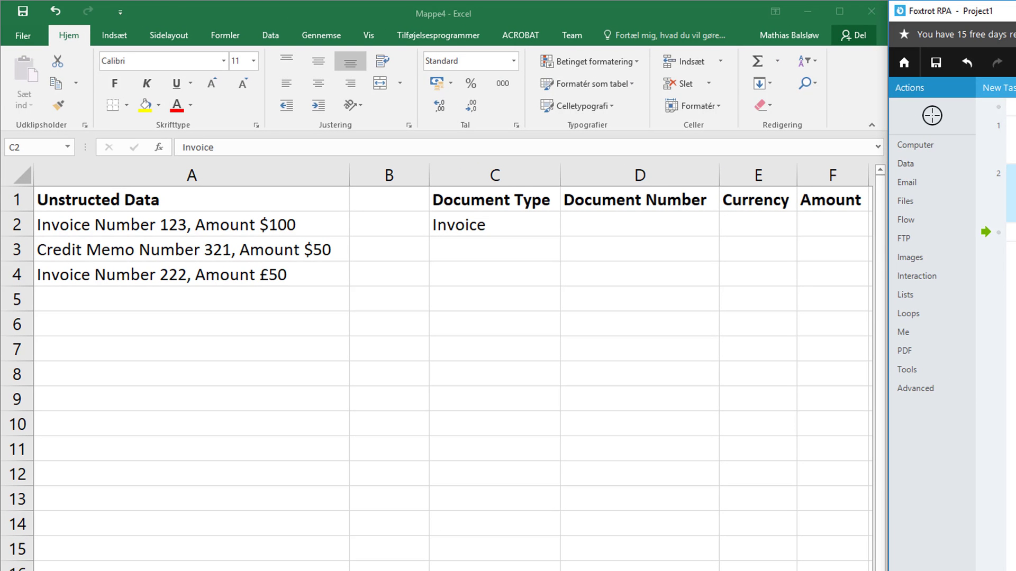
- Target Excel cell D2 with a Send Value action
left_click(932, 116)
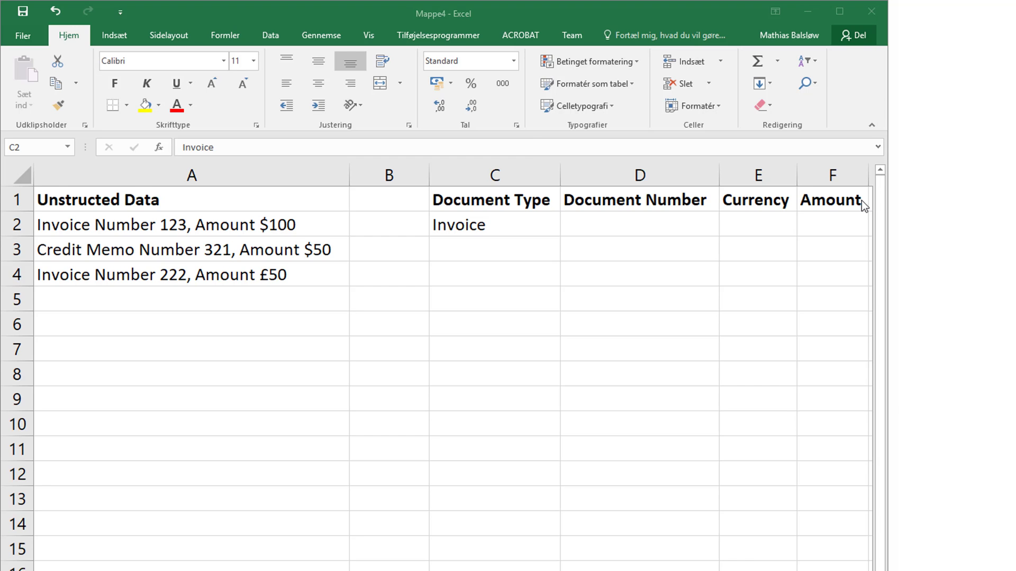
left_click(631, 221)
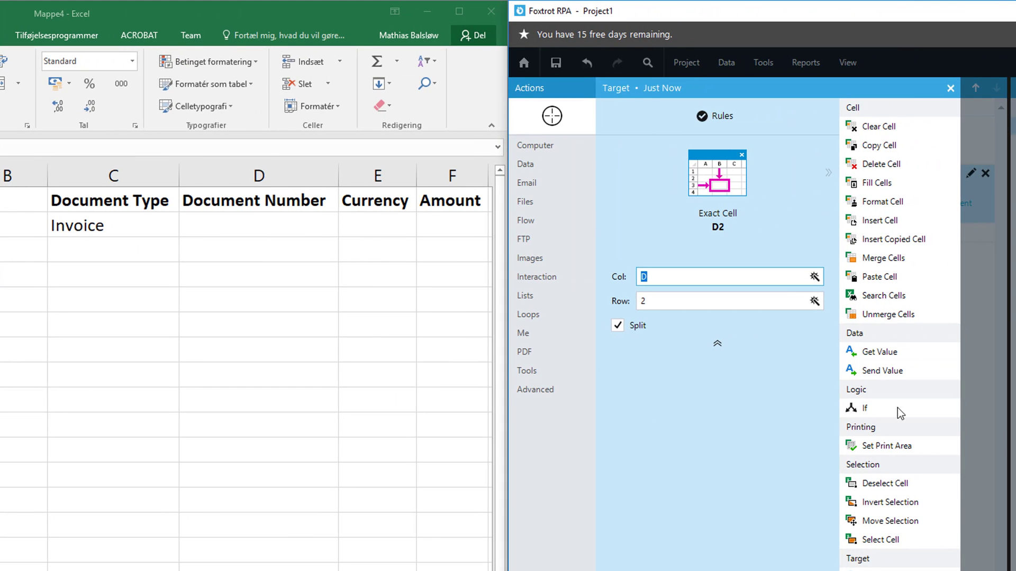
left_click(926, 370)
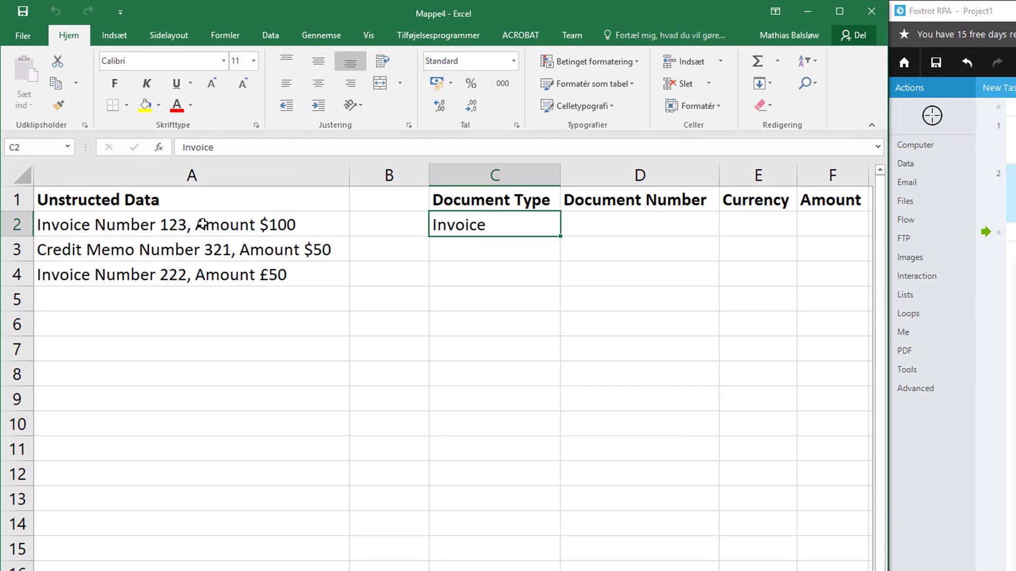
- Examine in cell A2 the comma and the "Number" text that enclose the document number
left_click(198, 227)
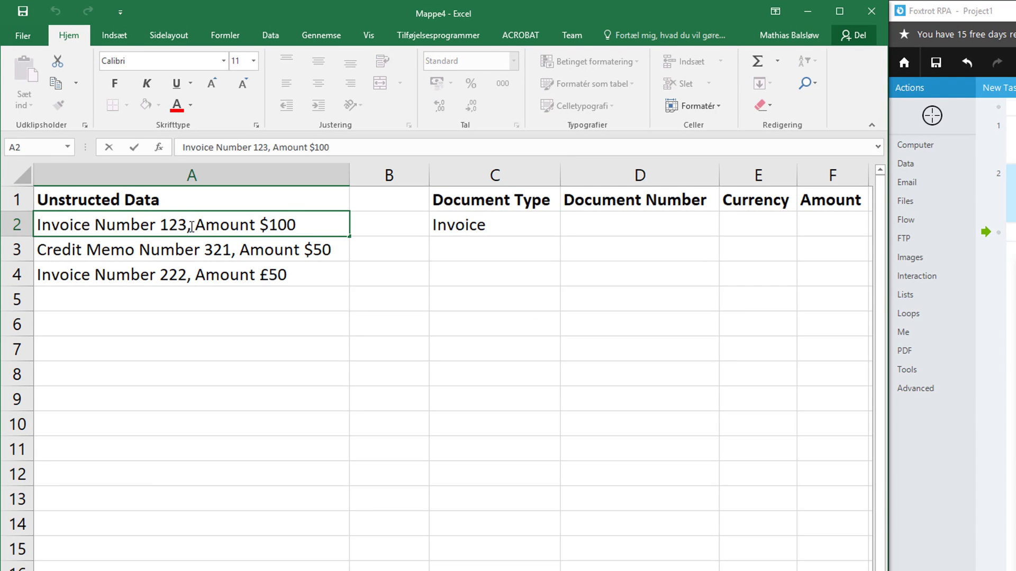
left_click(192, 227)
left_click_drag(160, 225, 131, 229)
left_click_drag(99, 225, 162, 229)
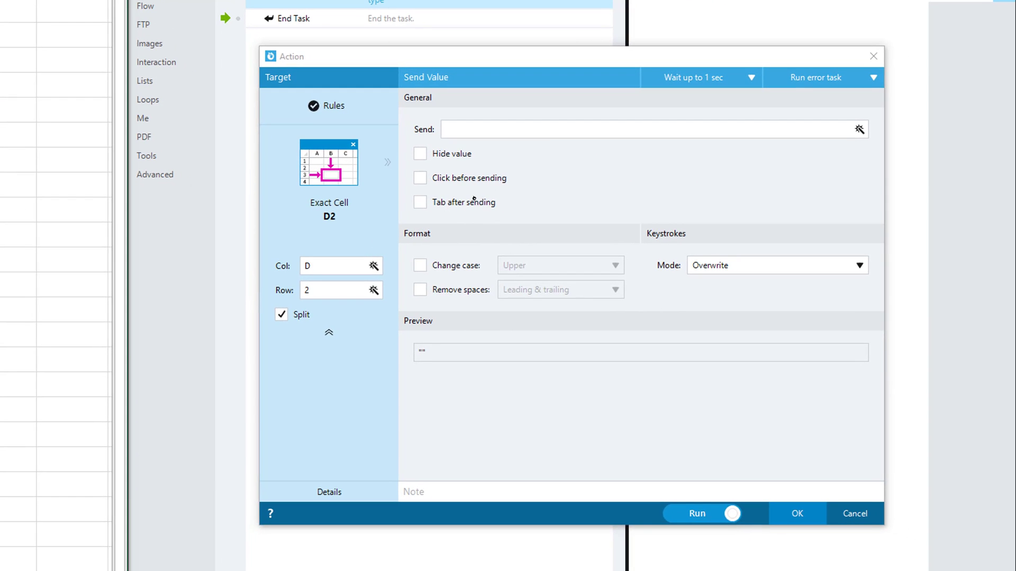
- Open the expression builder for the value sent to cell D2 and insert the text function LeftOf
left_click(557, 132)
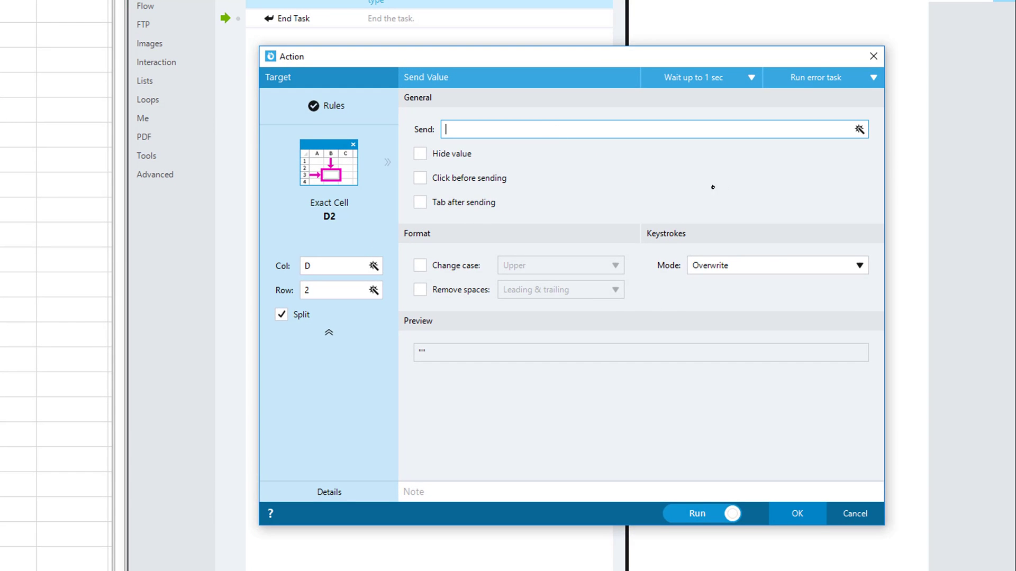
left_click(859, 129)
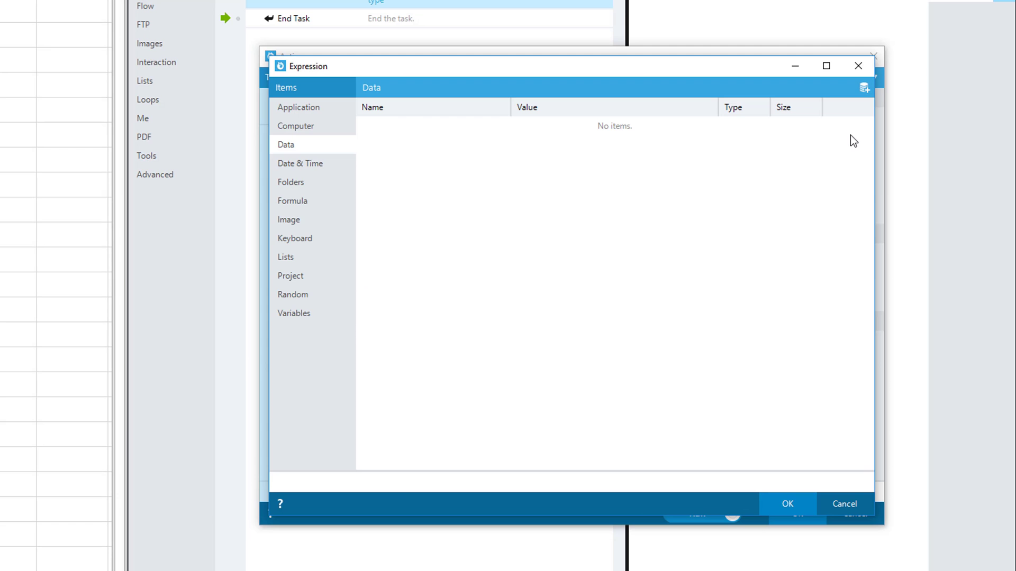
left_click(311, 202)
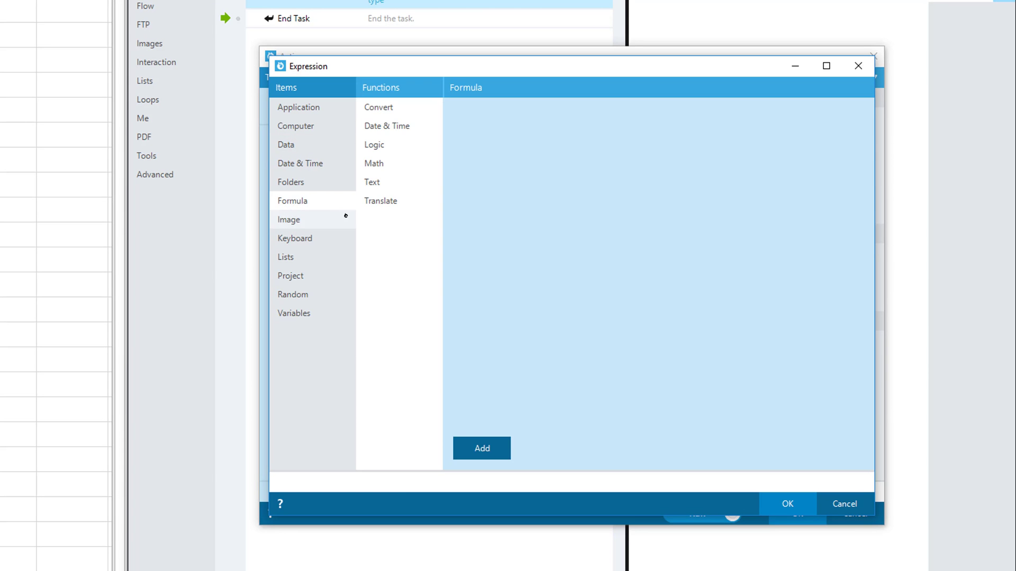
left_click(396, 181)
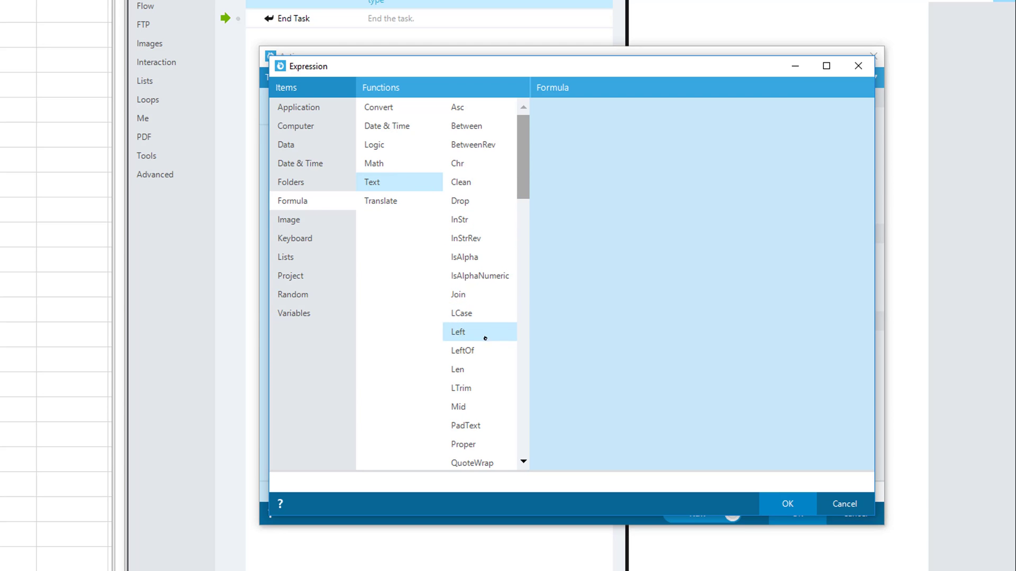
left_click(486, 356)
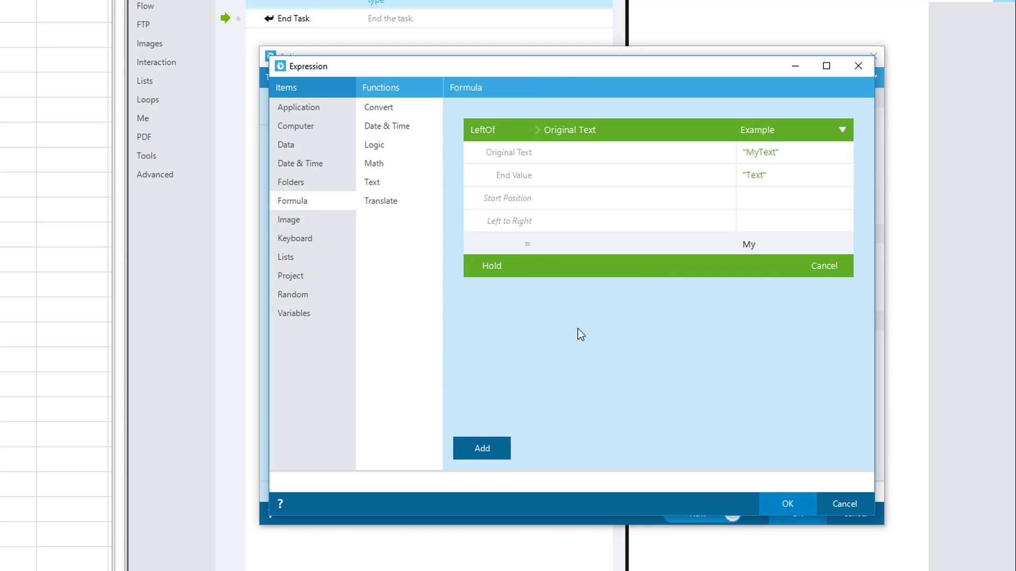
- Set LeftOf's original text to [%Full Text String] and its end value to ",", and put the formula on hold
left_click(660, 153)
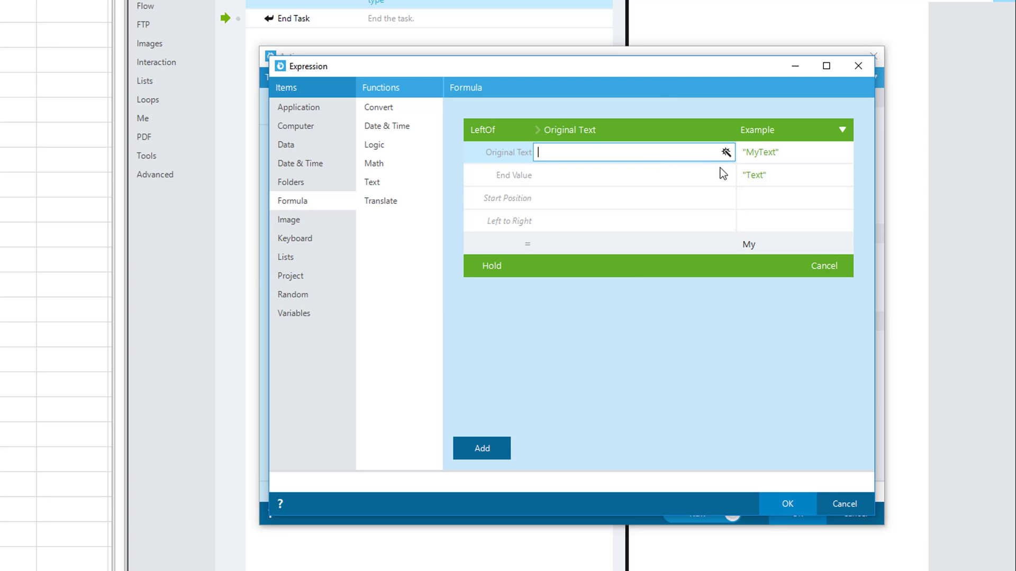
left_click(725, 153)
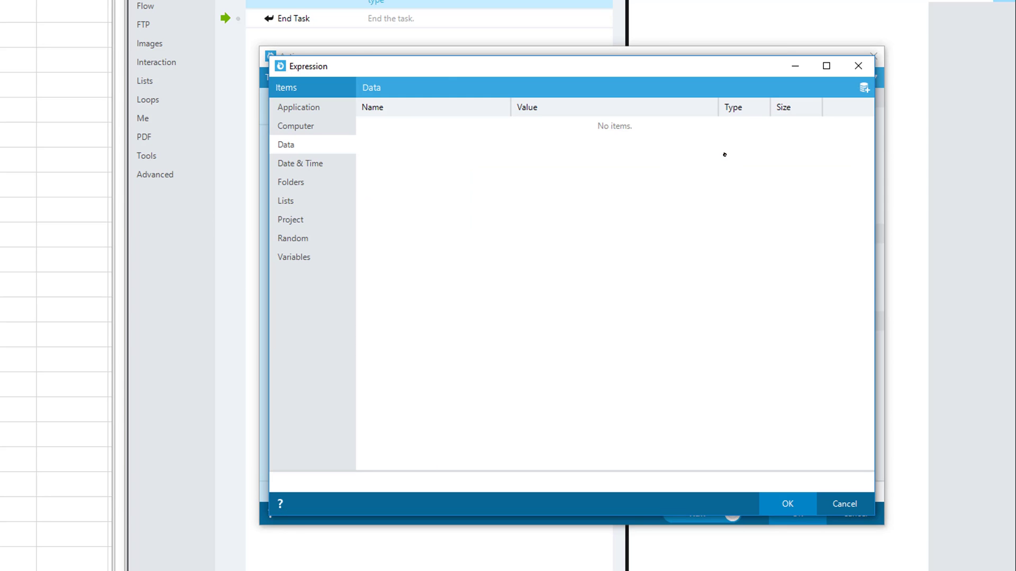
left_click(315, 258)
double_click(541, 126)
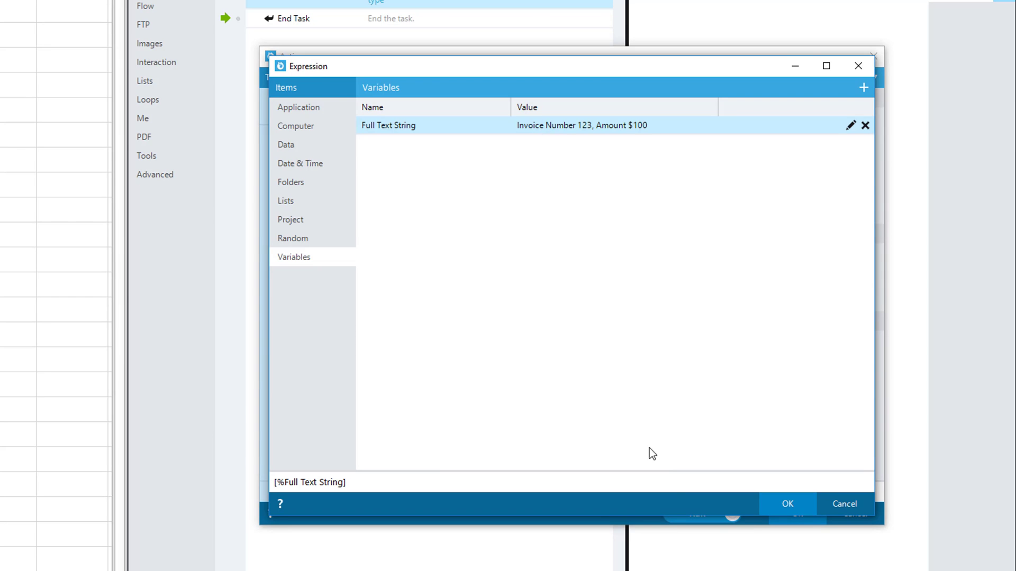
left_click(787, 504)
left_click(602, 177)
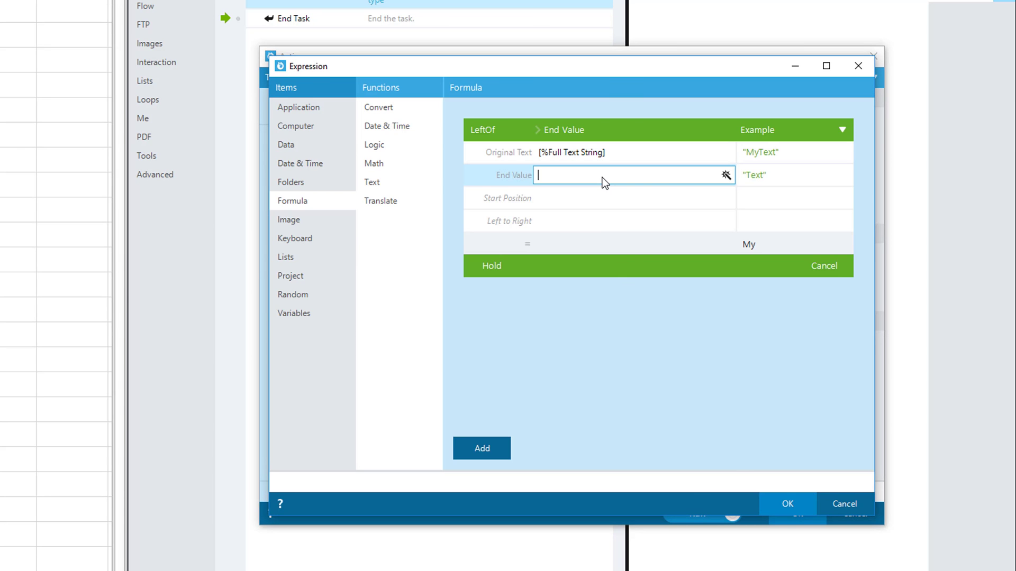
type(",")
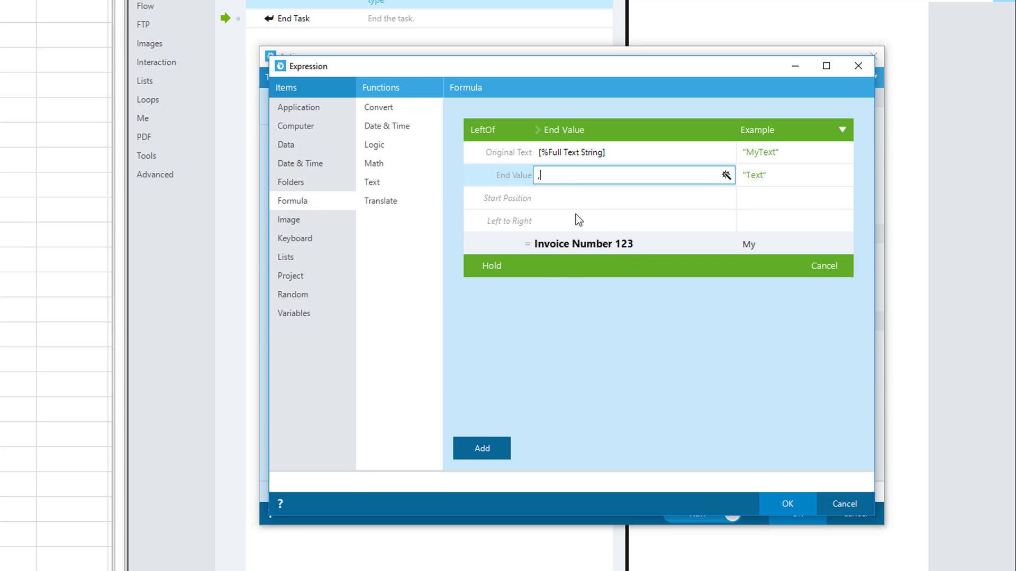
left_click(484, 266)
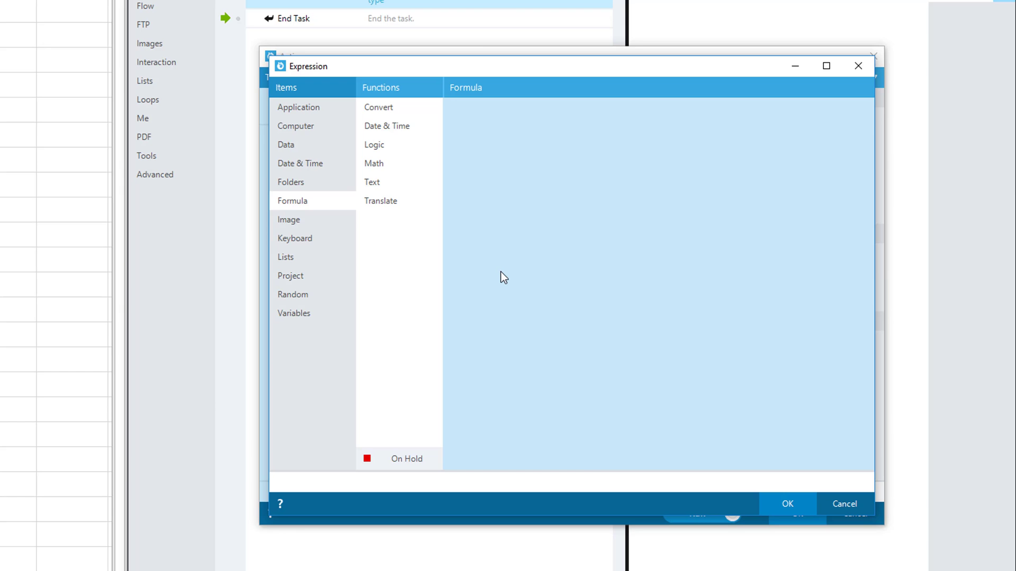
- Insert the text function RightOf and use the held LeftOf formula as its original text
left_click(386, 182)
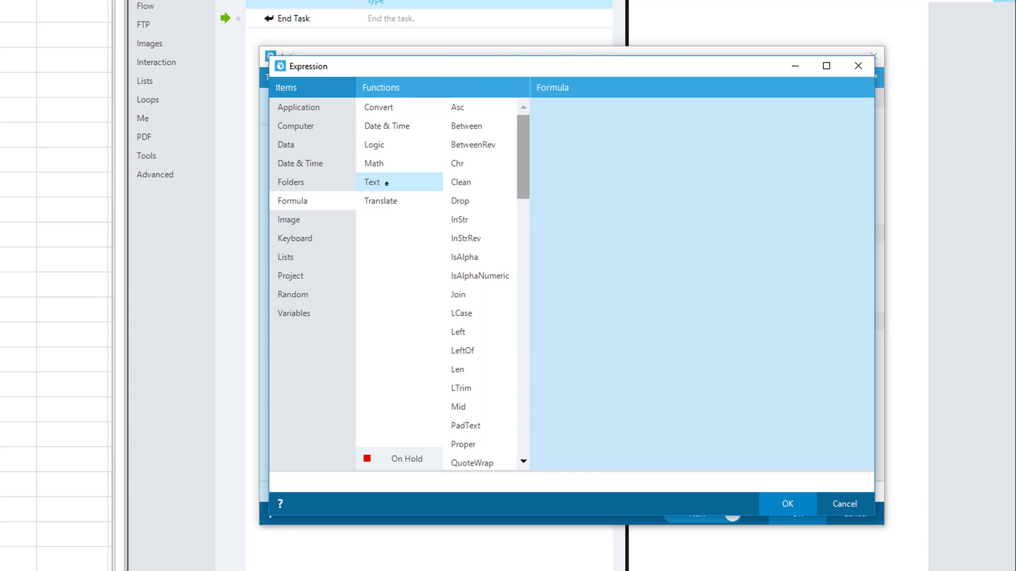
scroll(477, 339, "down", 1)
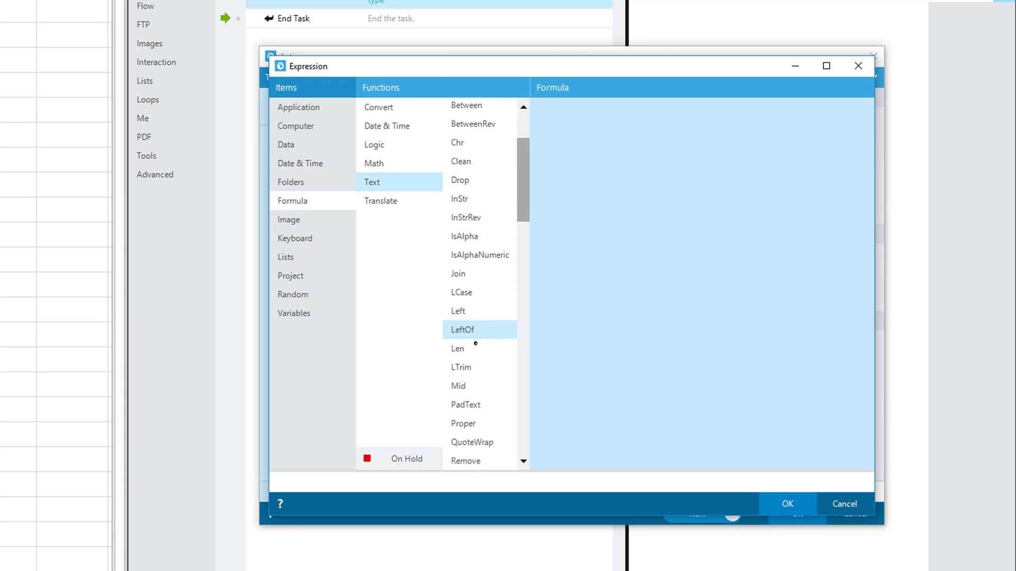
scroll(476, 344, "down", 1)
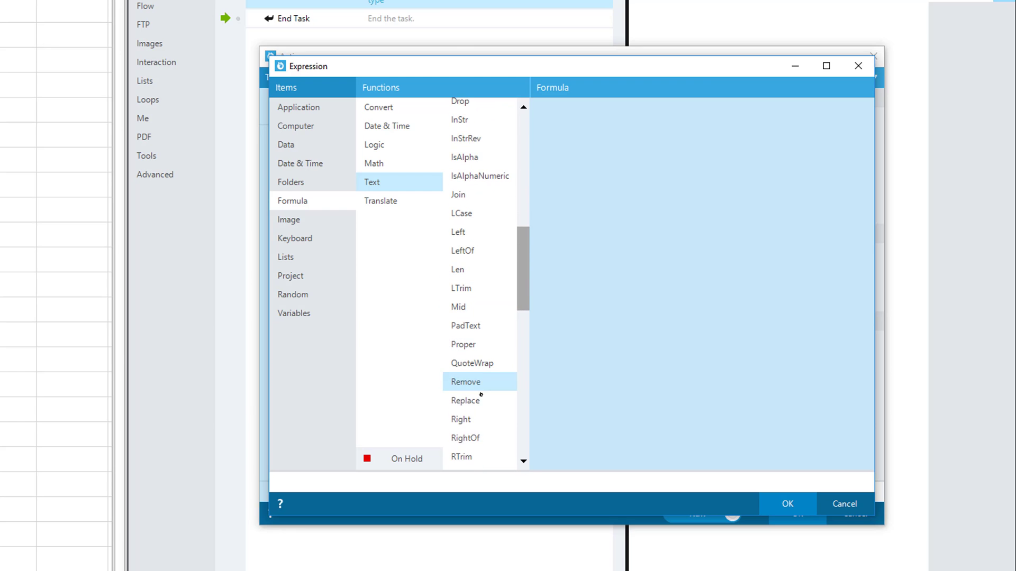
left_click(485, 438)
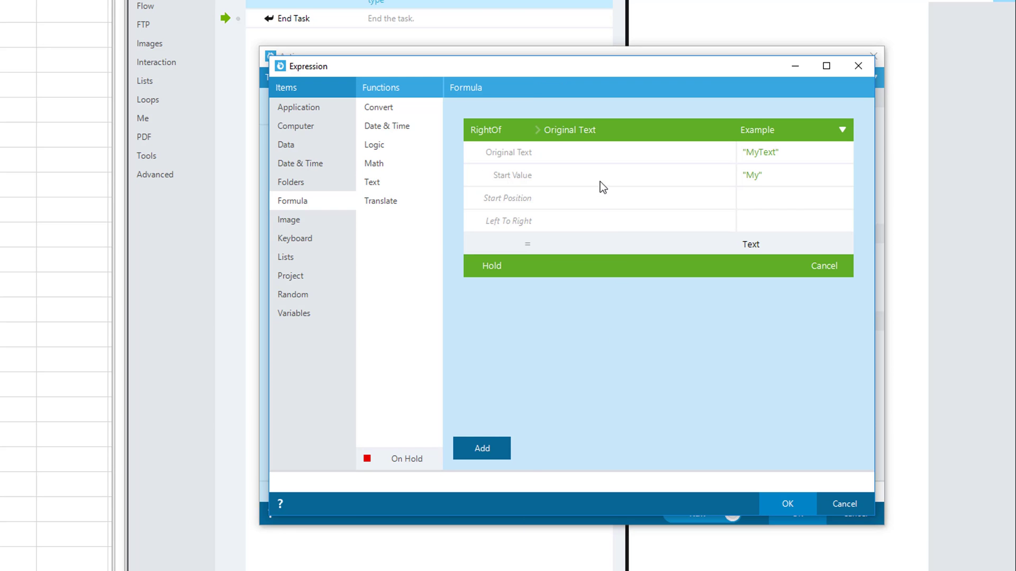
left_click(596, 153)
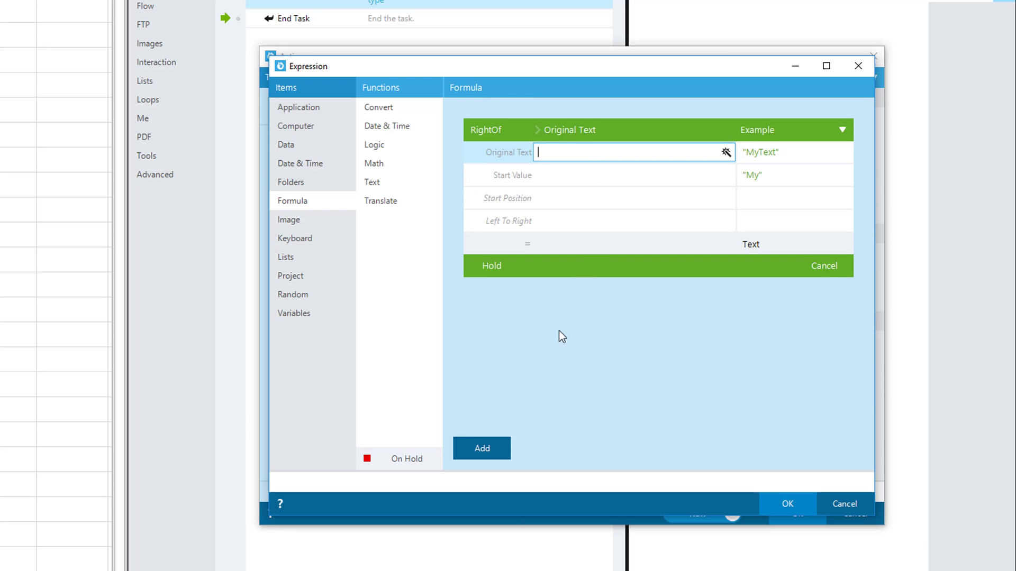
left_click(471, 448)
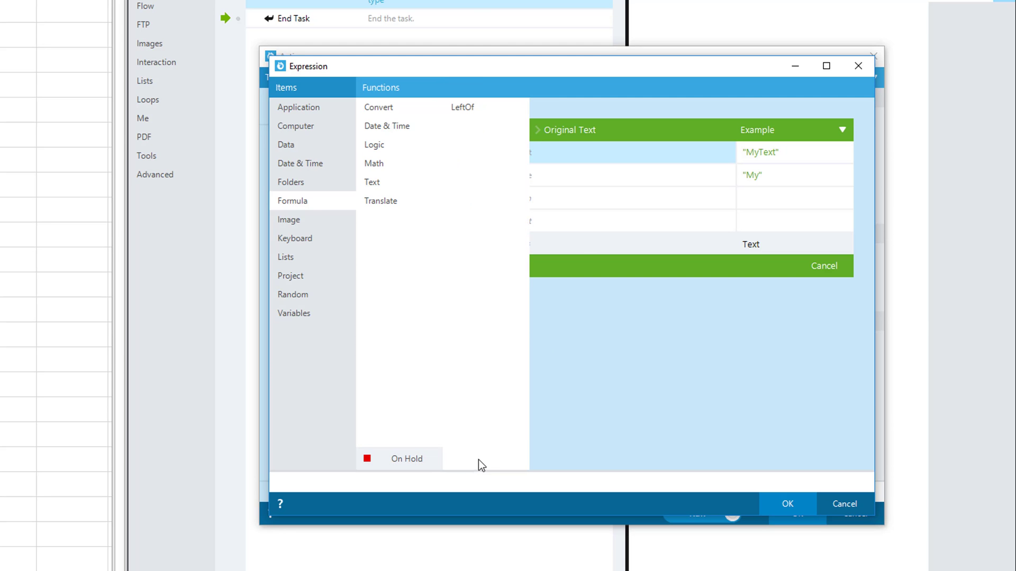
left_click(475, 107)
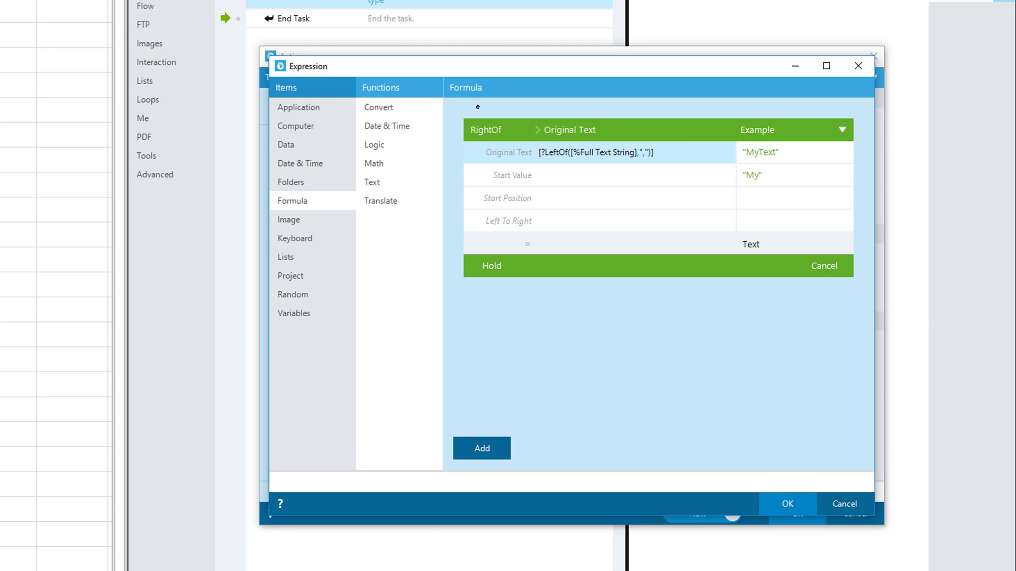
- Set RightOf's start value to "Number ", add the formula and accept the expression for cell D2
left_click(558, 177)
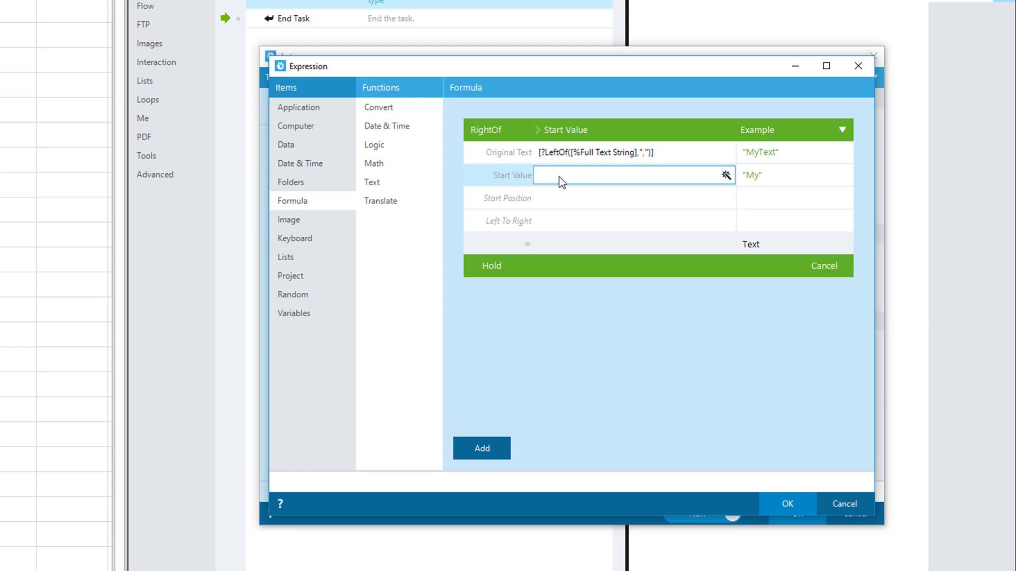
type("Number")
left_click(492, 449)
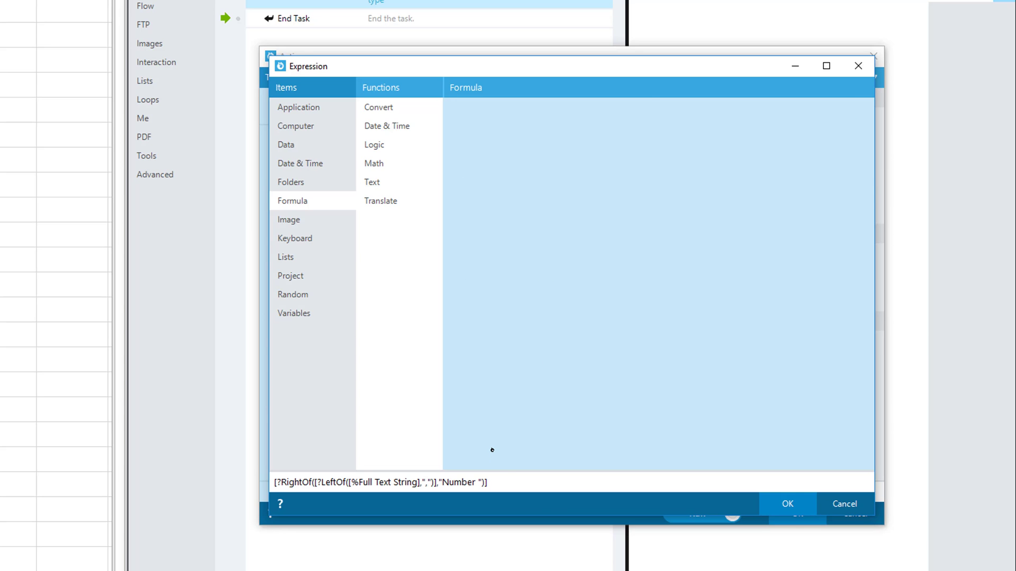
left_click(788, 505)
- Add the note "Write the value left of ',' and right of 'Number ', which will be the document number" and confirm the action
left_click(594, 492)
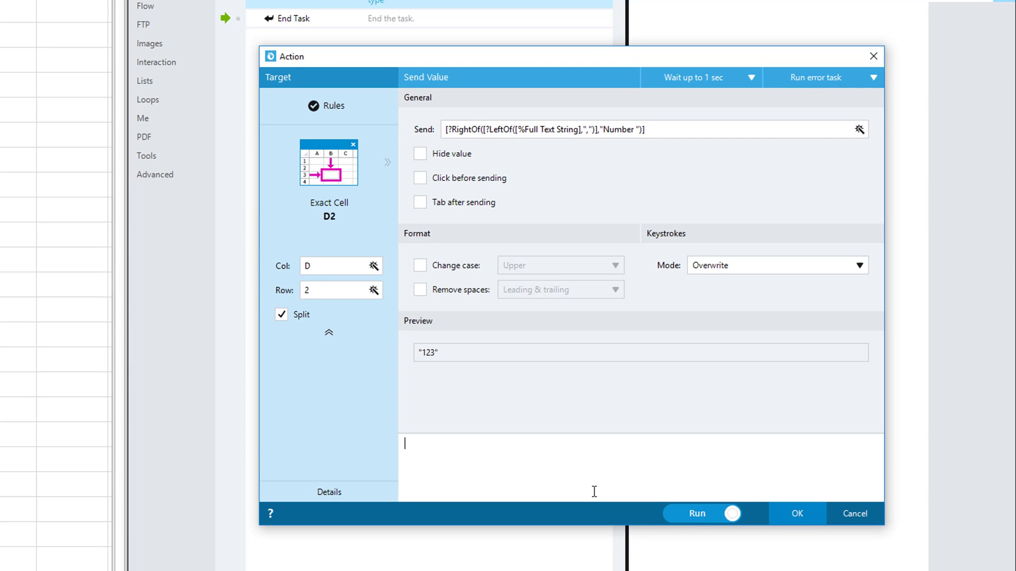
type("Write the value ")
type("left of ")
type("',' ad")
type("d righ")
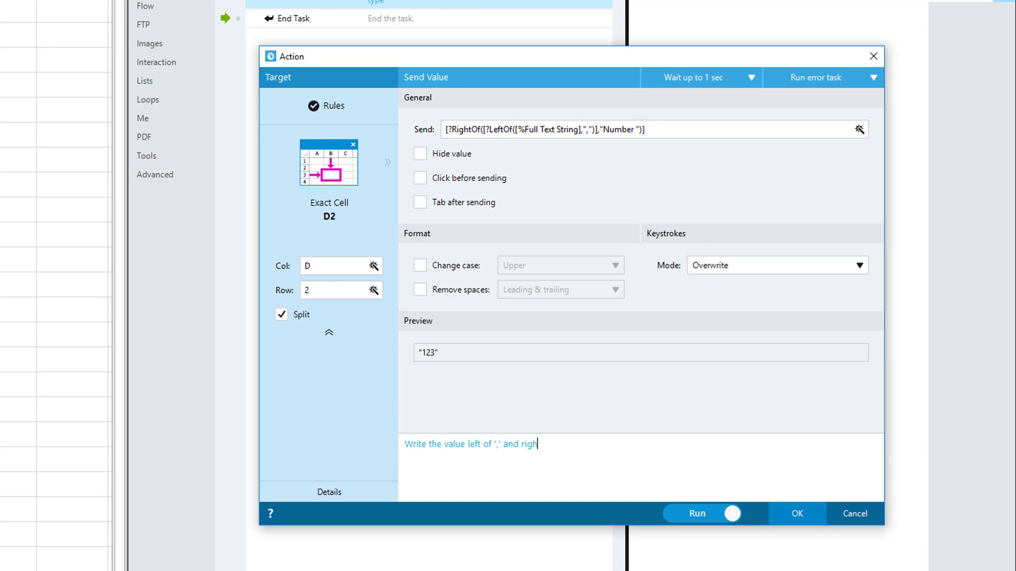
type("t of 'Number ', which will be the")
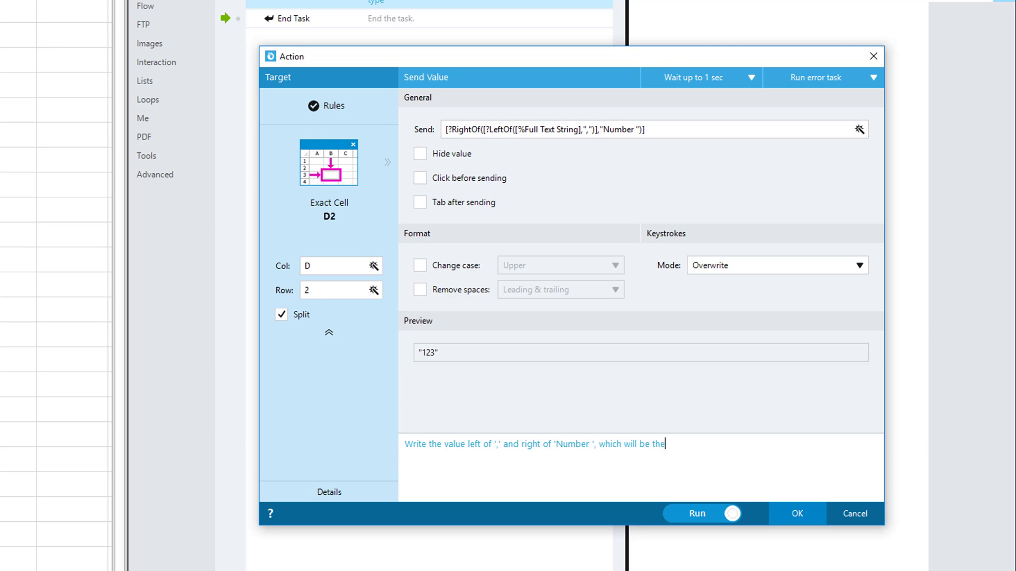
type(" document number")
left_click(797, 513)
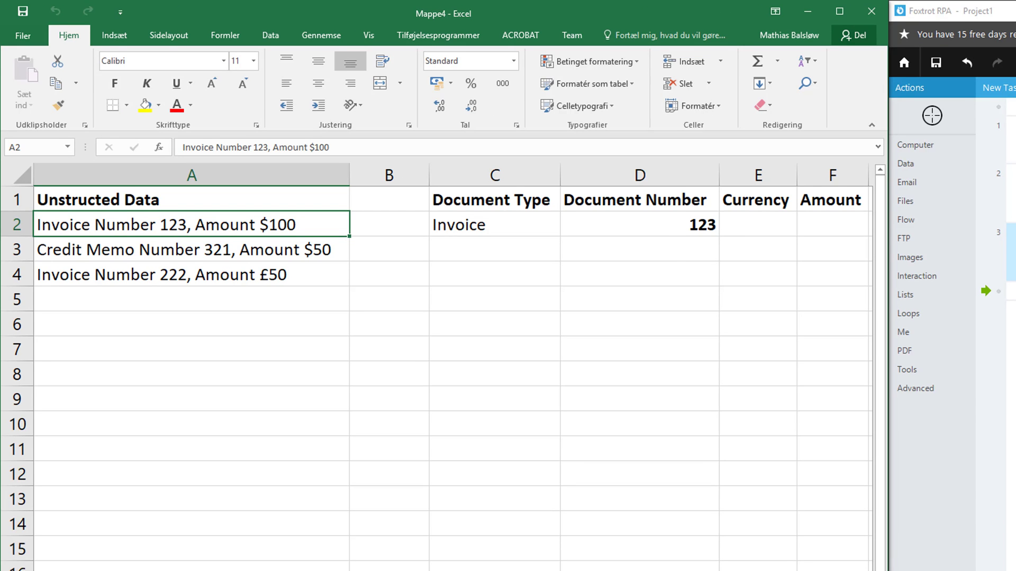
- Remove the bold formatting from the document number in cell D2 of the Excel sheet
left_click(662, 224)
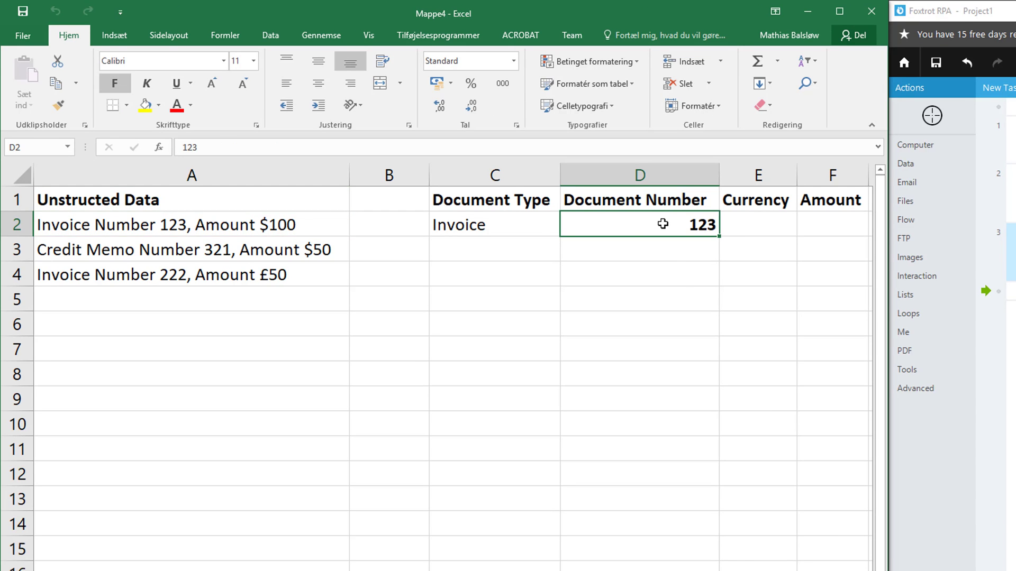
key("ctrl+f")
left_click(529, 224)
- Target the empty Currency cell E2 in Excel with a new Send Value action
left_click(737, 228)
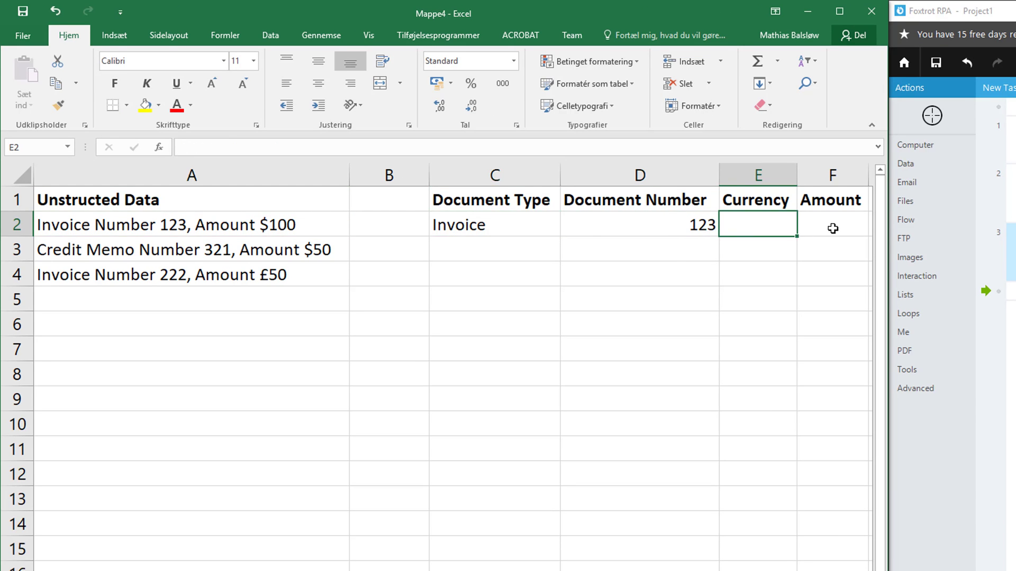
left_click(833, 228)
left_click(775, 225)
left_click(913, 148)
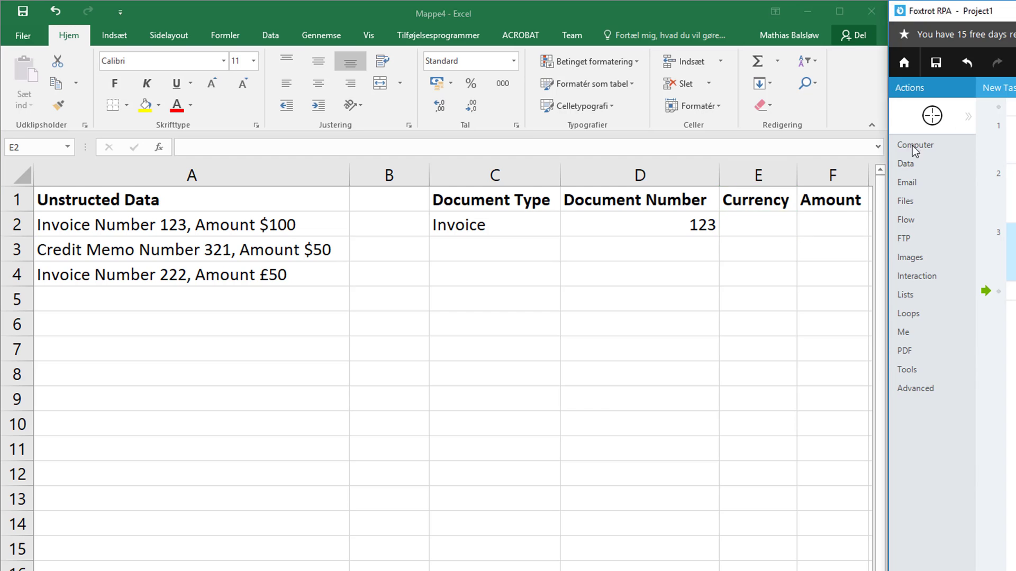
left_click(933, 115)
left_click(741, 233)
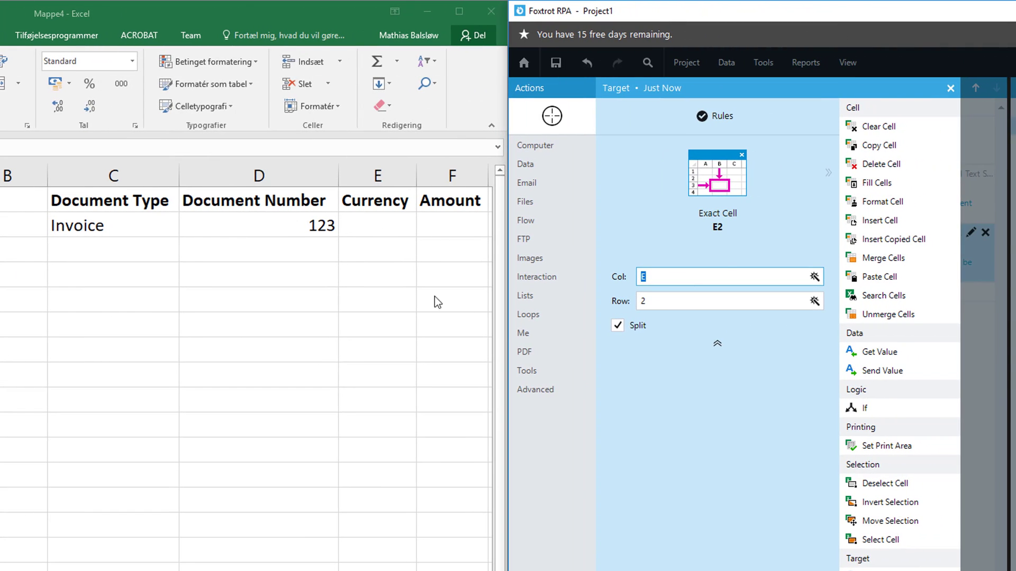
left_click(888, 371)
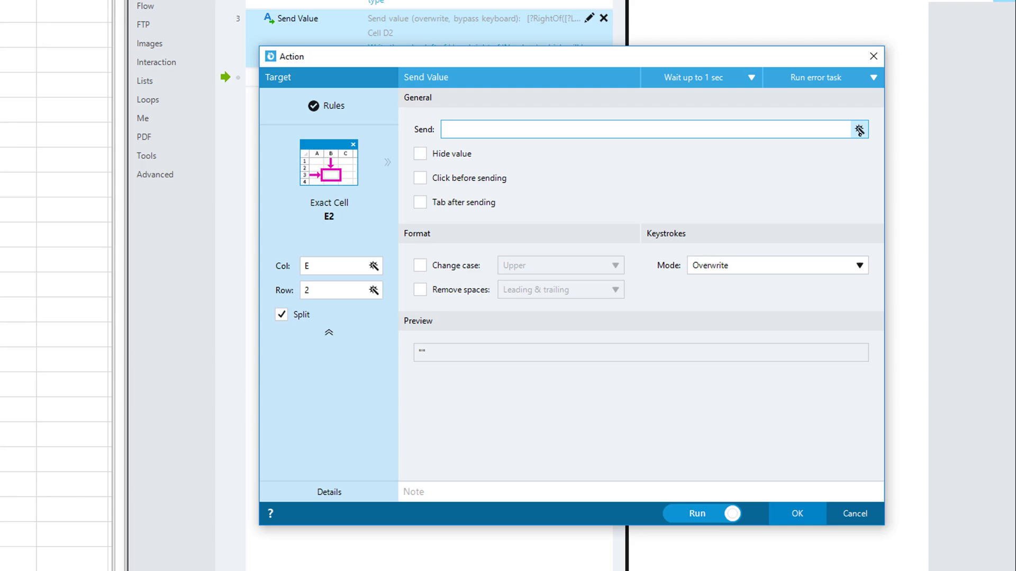
- Open the expression builder for the value sent to cell E2 and insert the text function RightOf
left_click(860, 130)
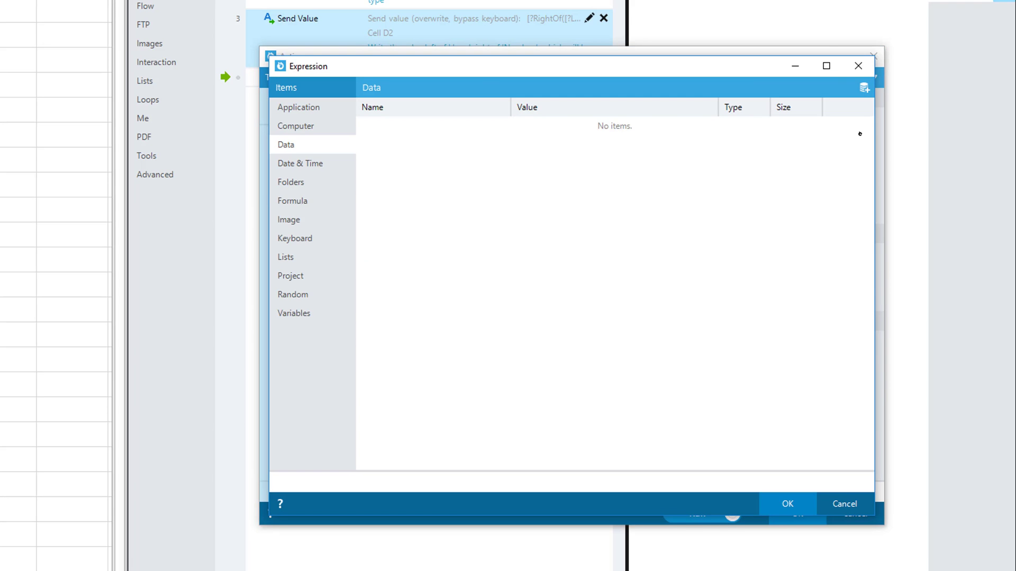
left_click(306, 203)
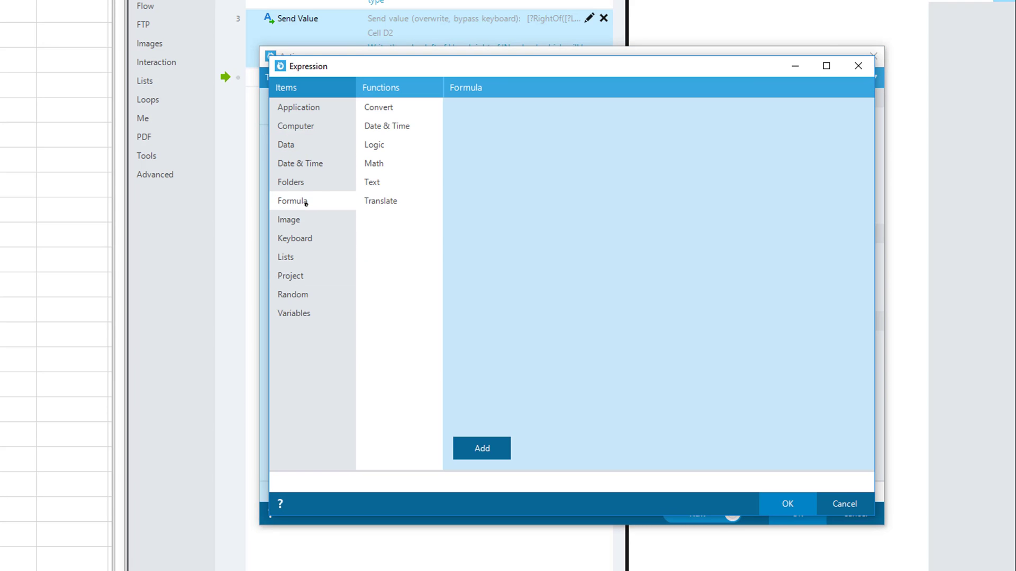
left_click(391, 187)
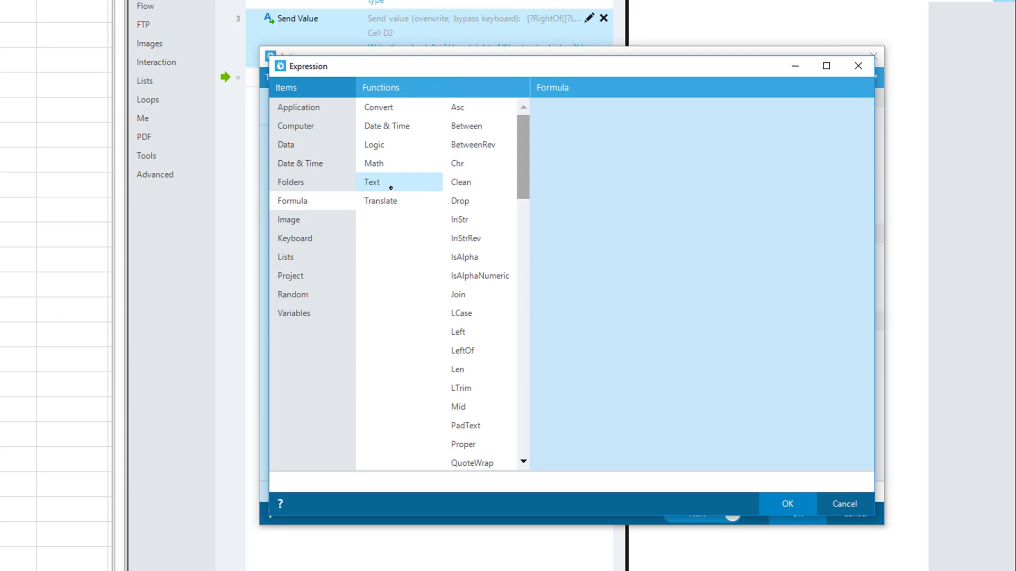
scroll(467, 194, "down", 1)
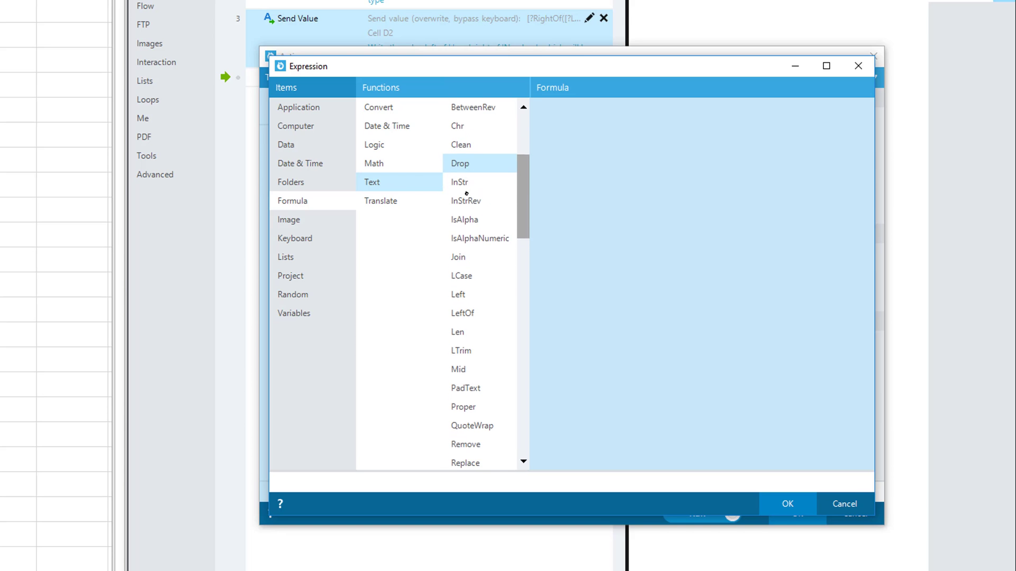
scroll(466, 193, "down", 4)
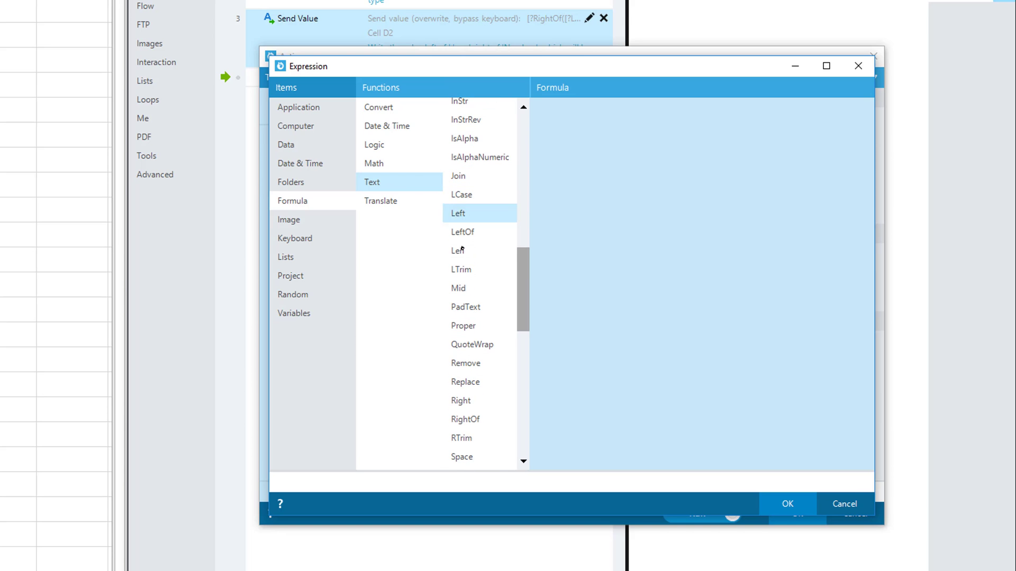
left_click(468, 421)
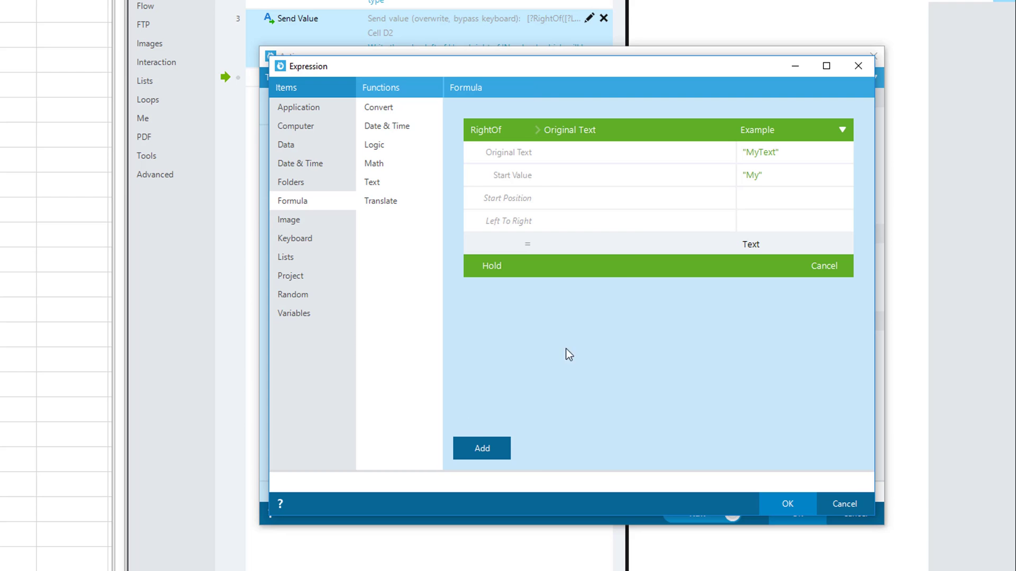
- Set RightOf's original text to [%Full Text String] and its start value to ",", and put the formula on hold
left_click(646, 157)
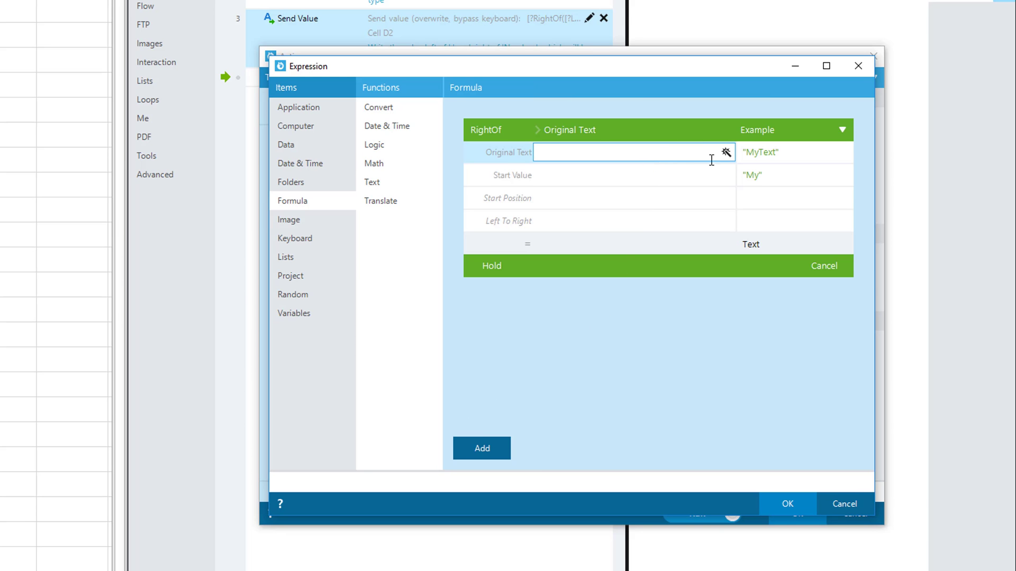
left_click(726, 153)
left_click(295, 258)
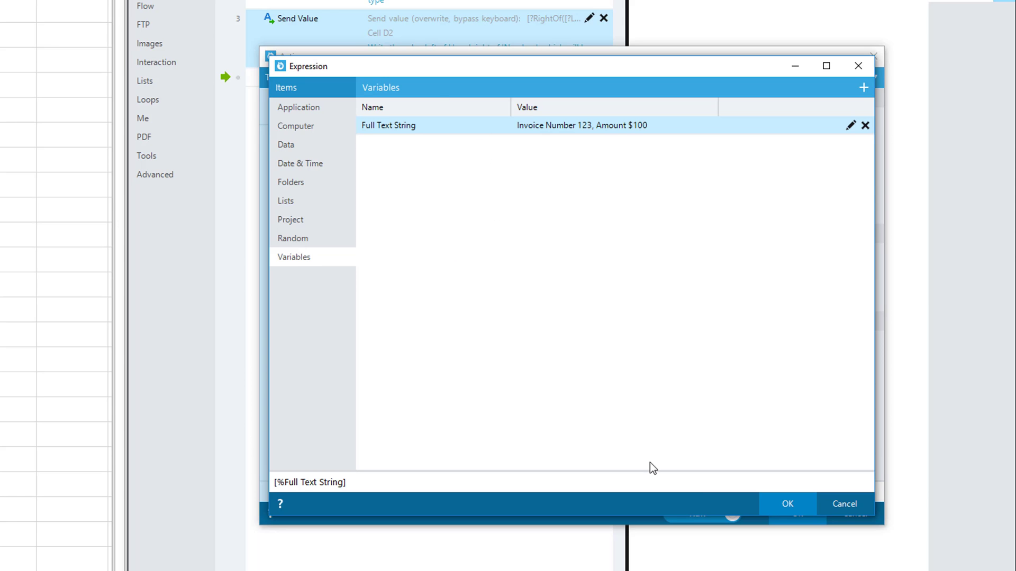
left_click(771, 506)
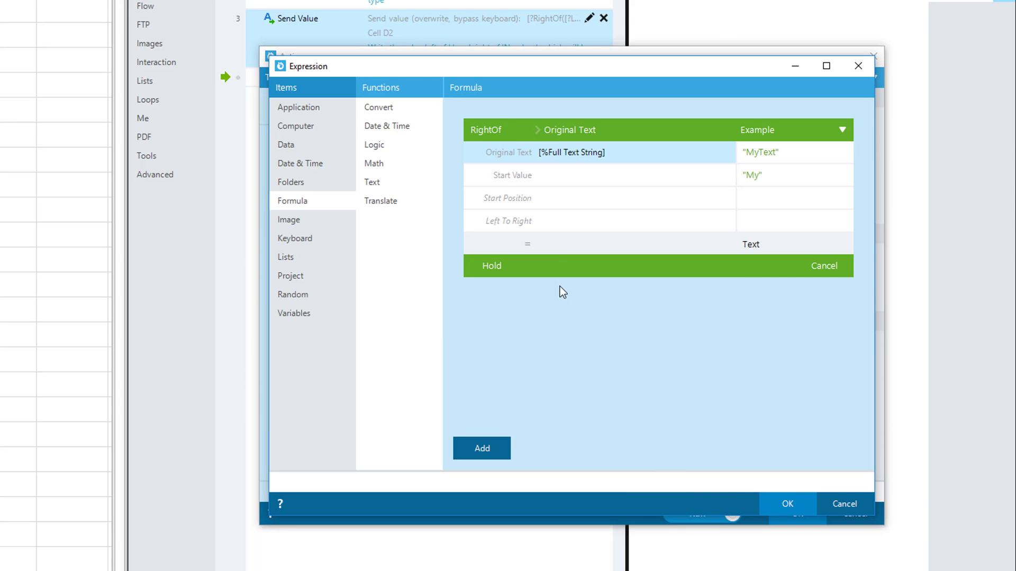
left_click(570, 177)
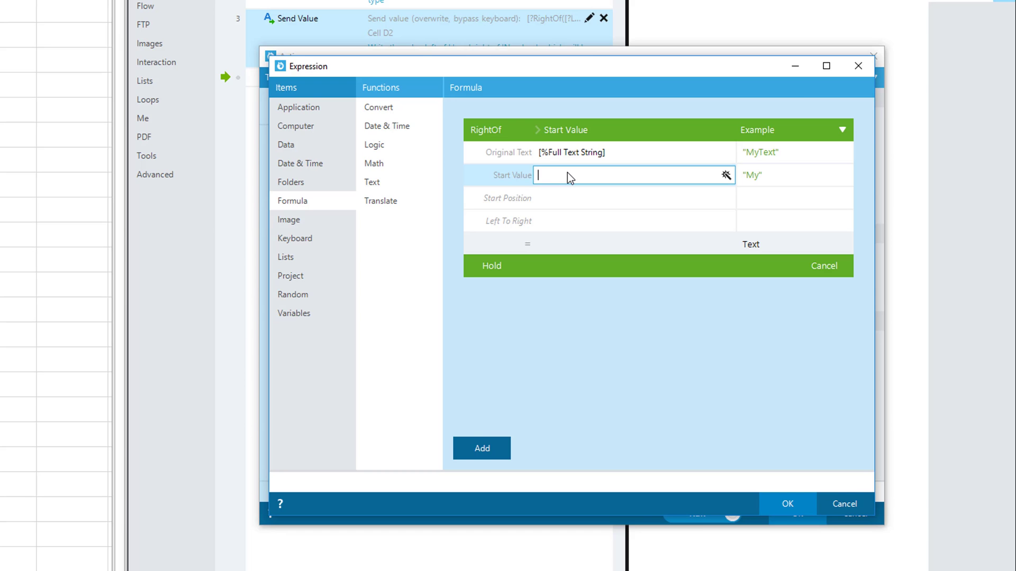
type(",")
left_click(483, 267)
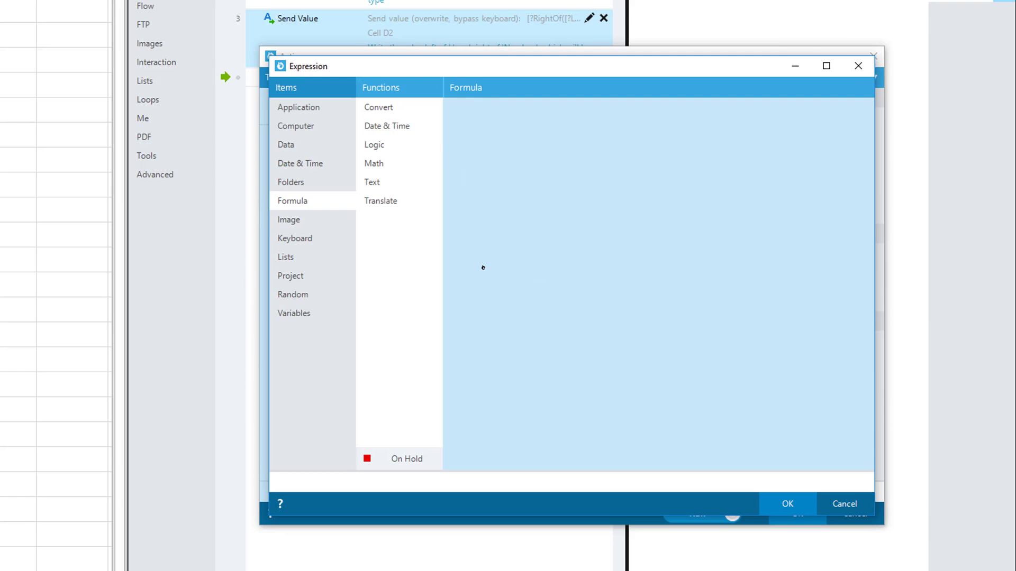
- Insert the text function Remove and use the held RightOf formula as its OriginalString
left_click(374, 182)
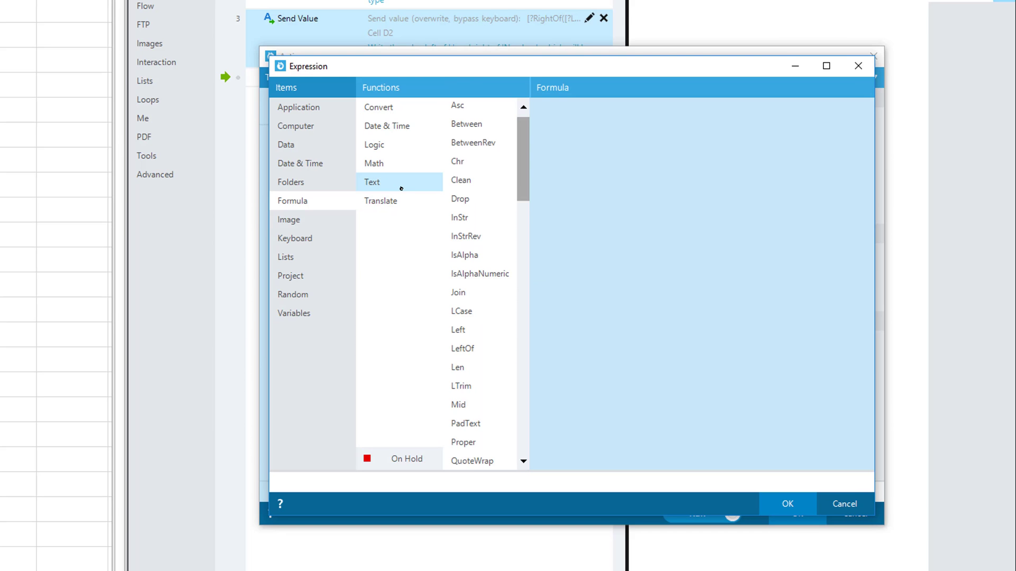
left_click_drag(520, 182, 521, 361)
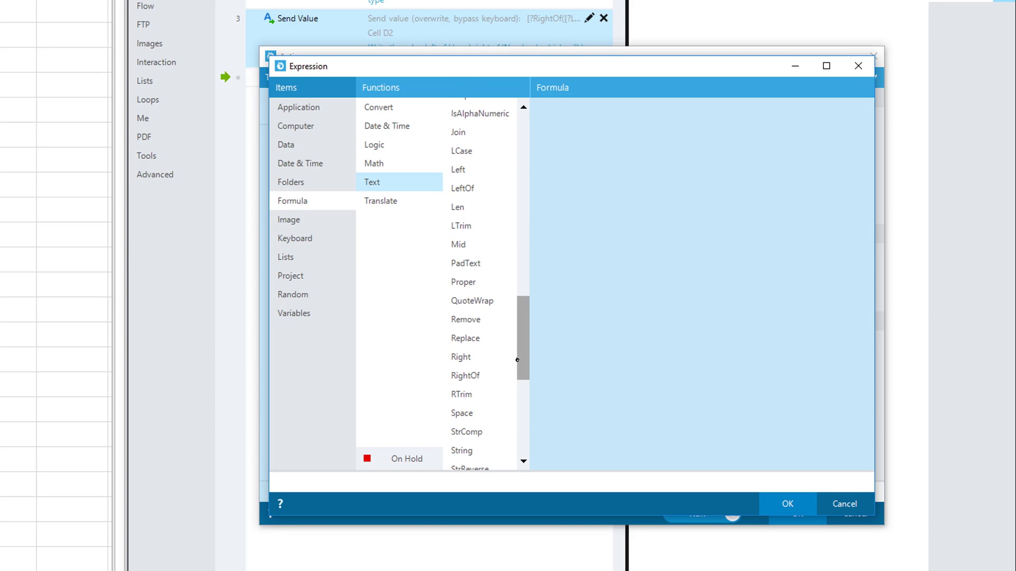
left_click(482, 319)
left_click(620, 159)
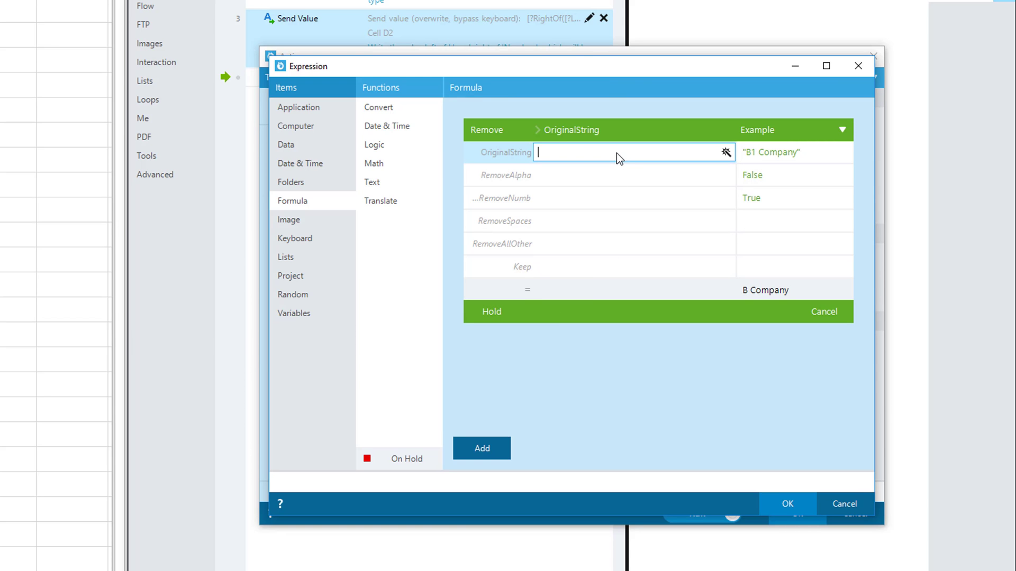
left_click(412, 455)
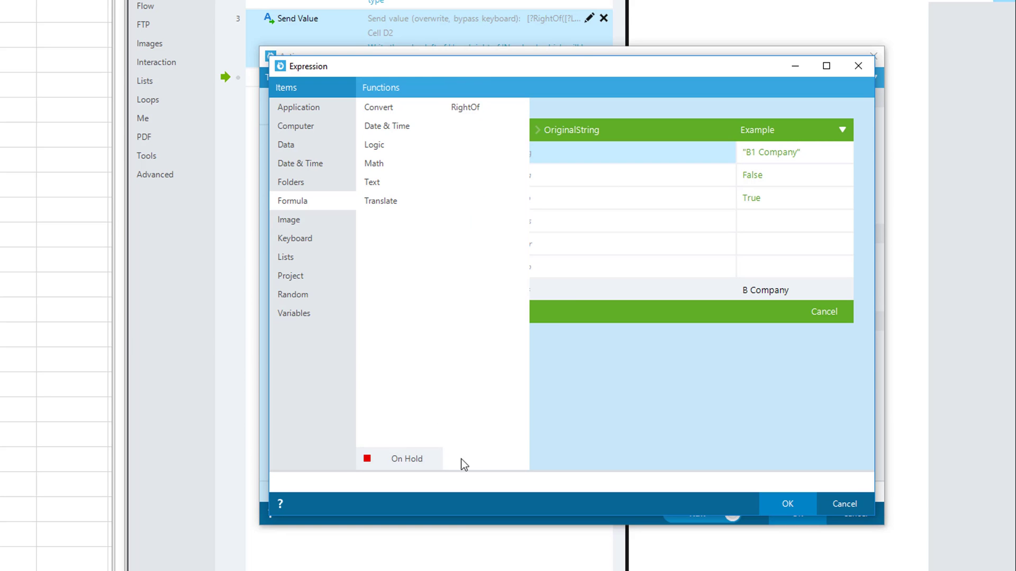
left_click(492, 111)
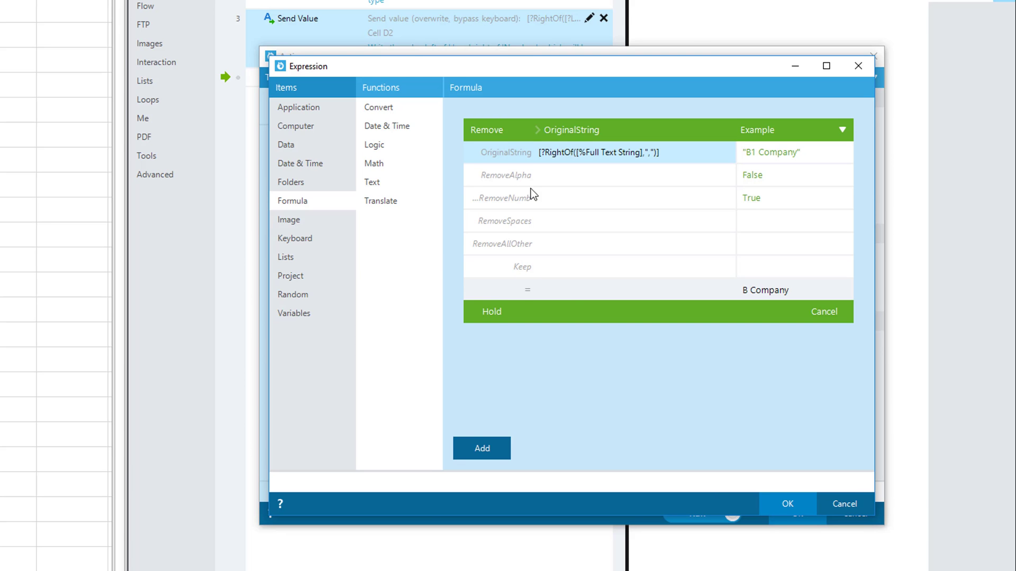
- Set Remove's RemoveAlpha, RemoveNumb and RemoveSpaces to True, add the formula and accept it as the value sent to cell E2
left_click(570, 176)
type("True")
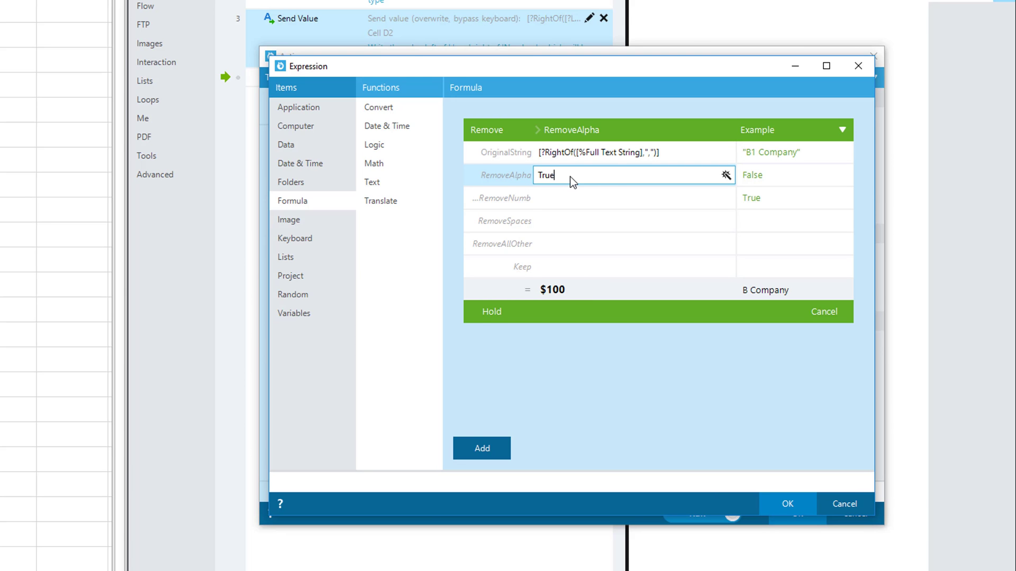
key("Tab")
type("True")
key("Tab")
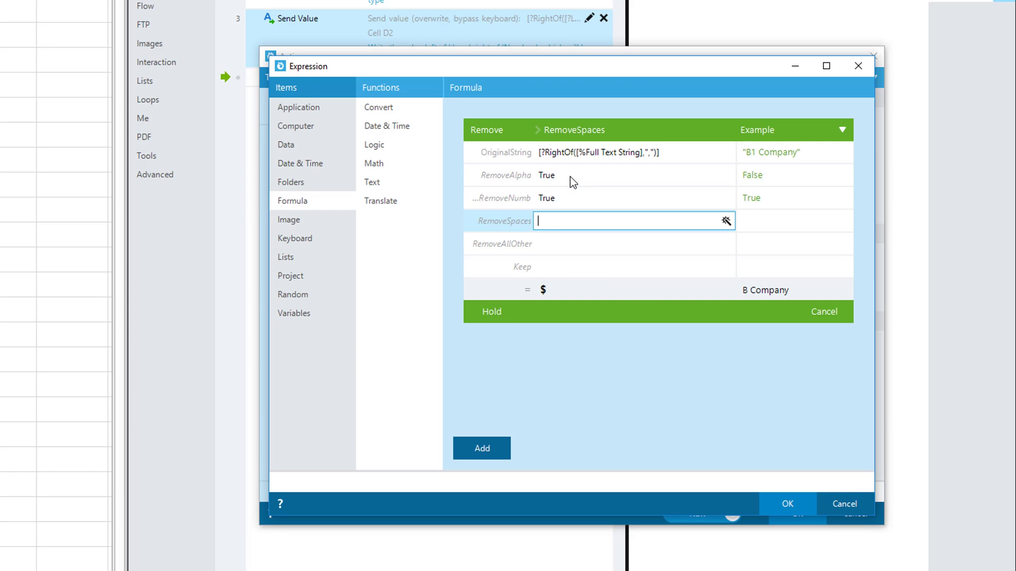
type("True")
left_click(476, 452)
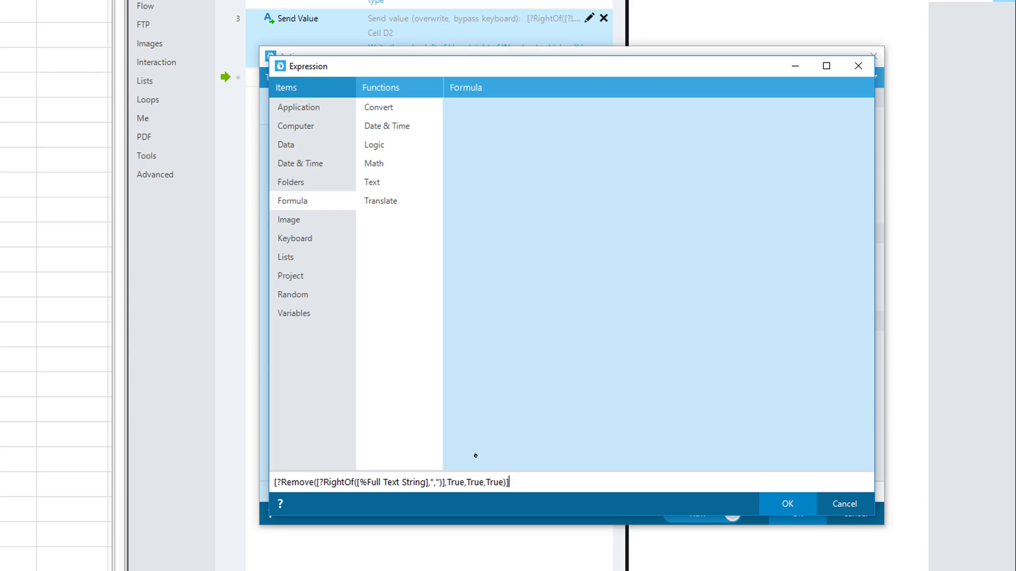
left_click(786, 504)
- Annotate the E2 action with "Write the value right of ',' with all characters removed except special characters" and save the action
left_click(626, 497)
type("Writ")
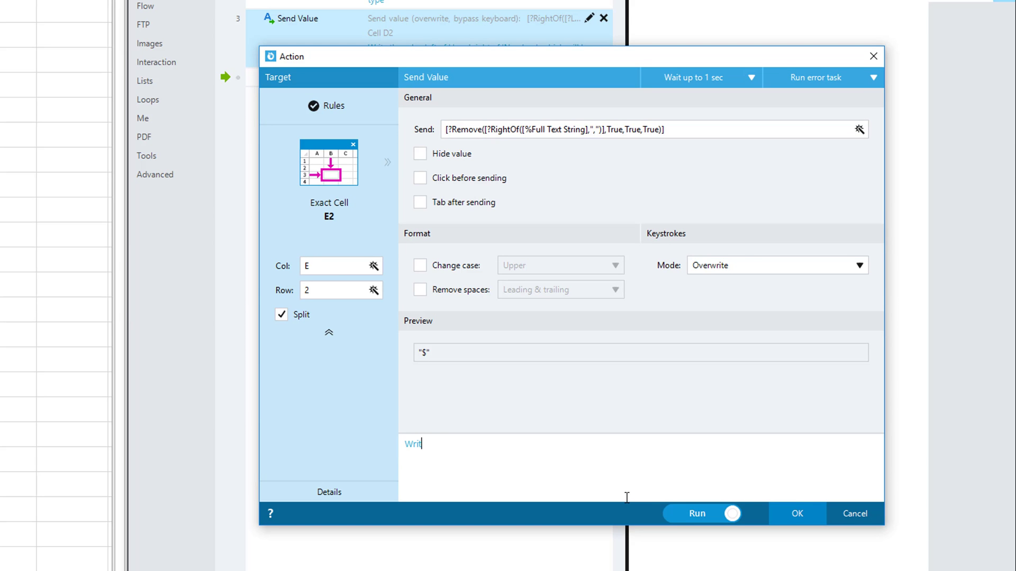
type("e the value right of ',' with all charactesr")
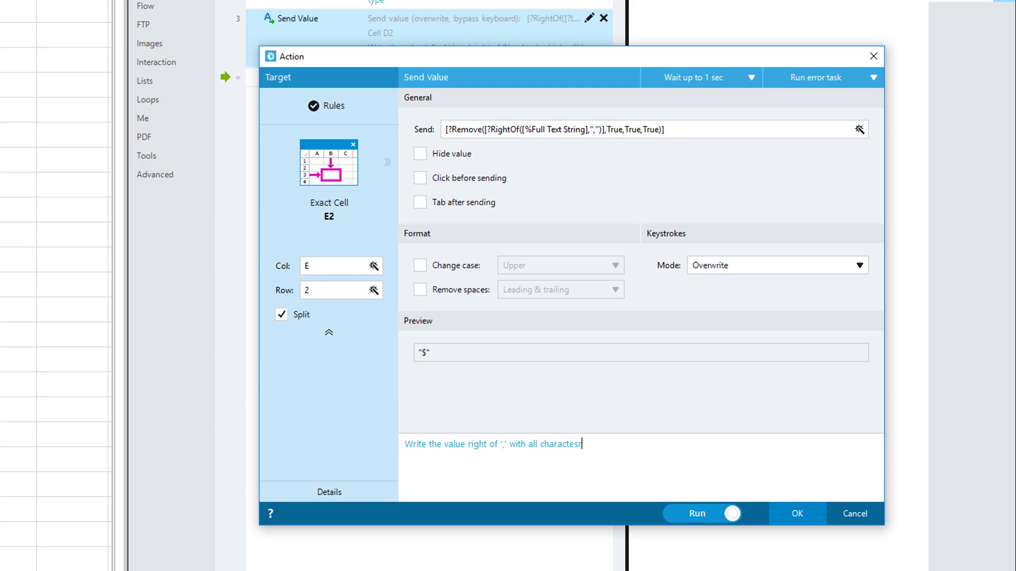
key("BackSpace")
key("BackSpace")
type("rs removed except specia")
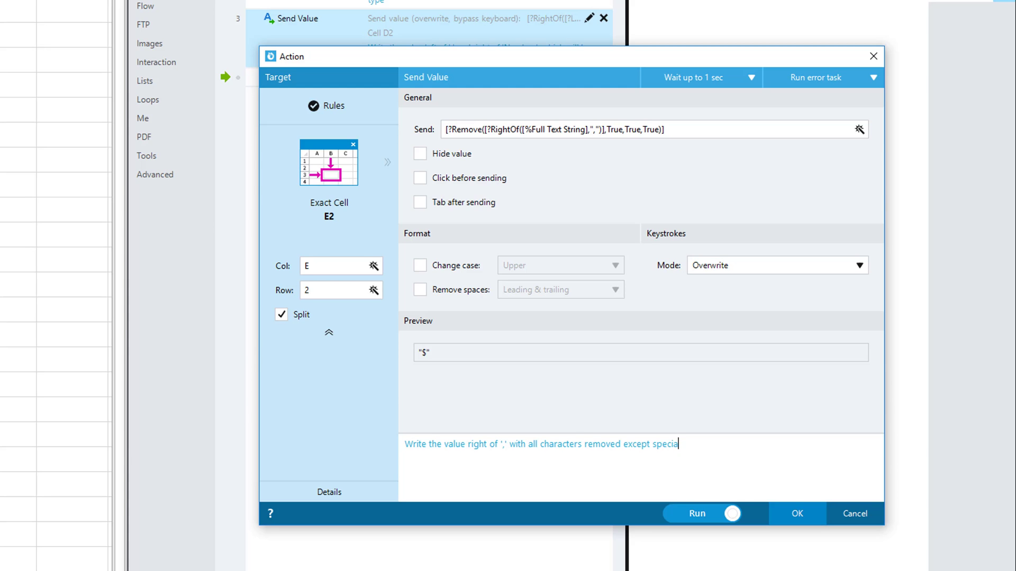
type("l charactesrs")
key("BackSpace")
key("BackSpace")
key("BackSpace")
type("rs")
left_click(797, 514)
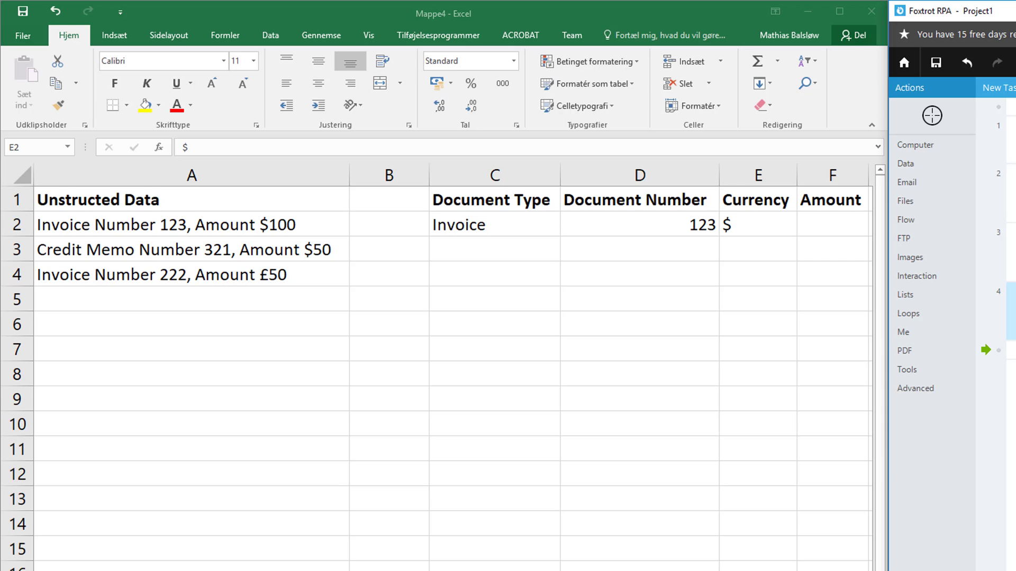
- Target the empty Amount cell F2 in Excel with a new Send Value action
left_click(933, 116)
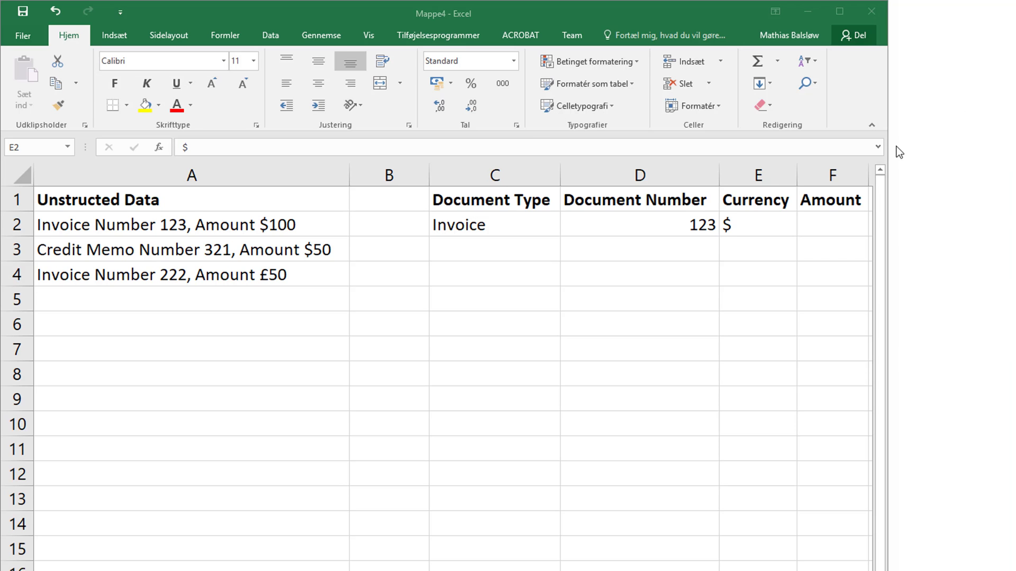
left_click(833, 229)
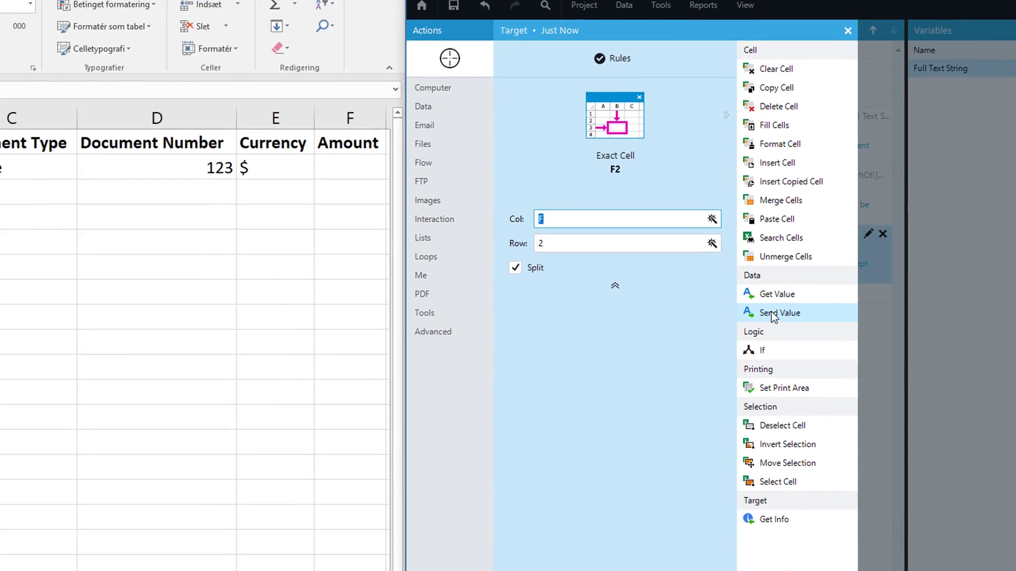
left_click(772, 313)
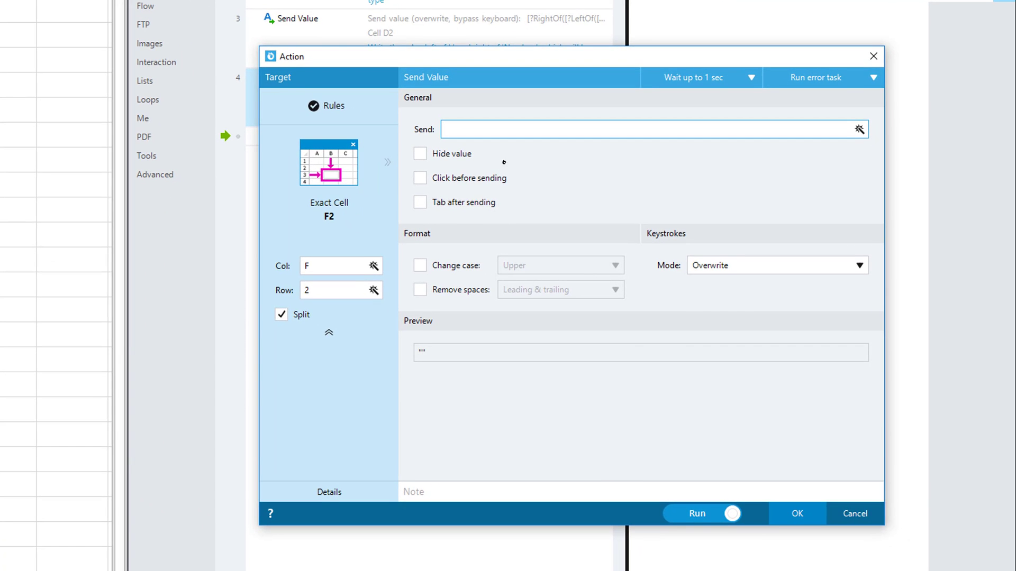
- Open the expression builder for the value sent to cell F2 and insert the text function RightOf
left_click(859, 129)
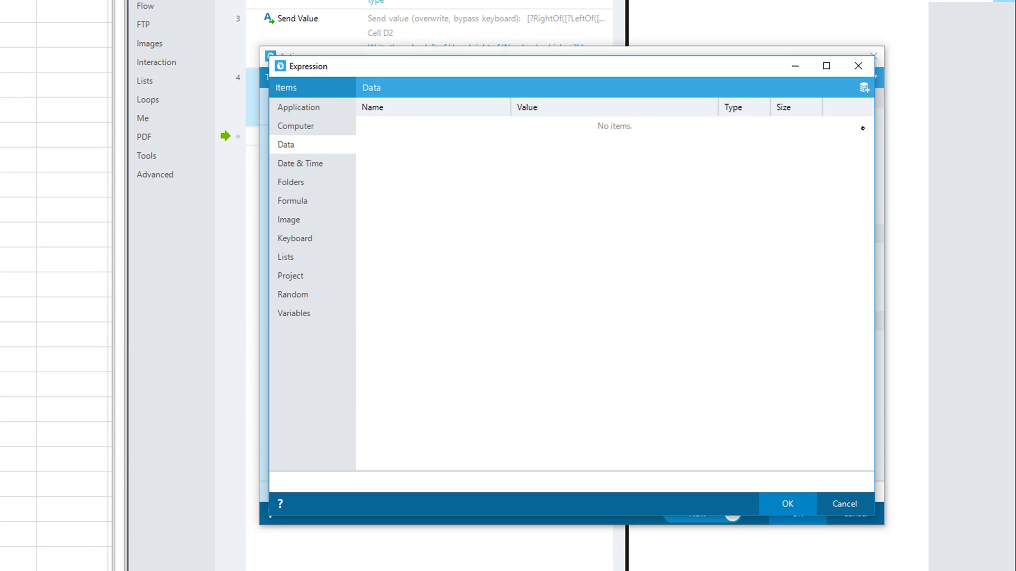
left_click(315, 200)
left_click(399, 186)
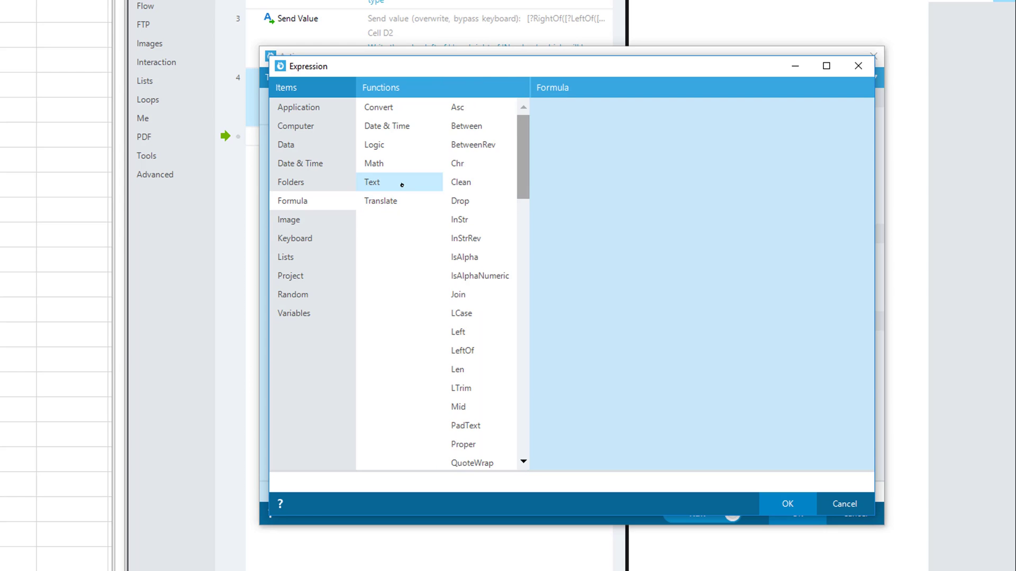
scroll(469, 195, "down", 1)
scroll(468, 196, "down", 6)
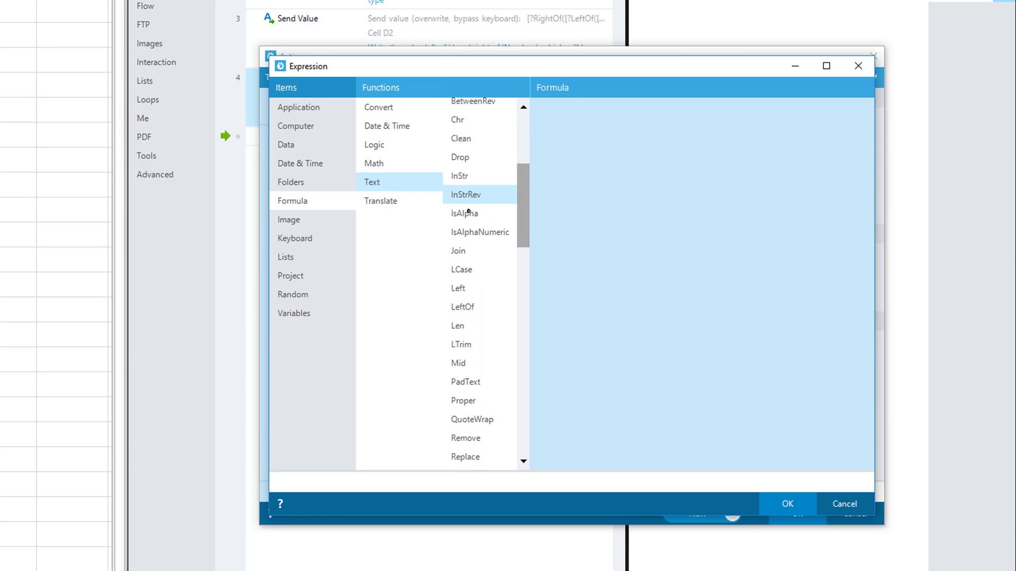
scroll(469, 218, "down", 2)
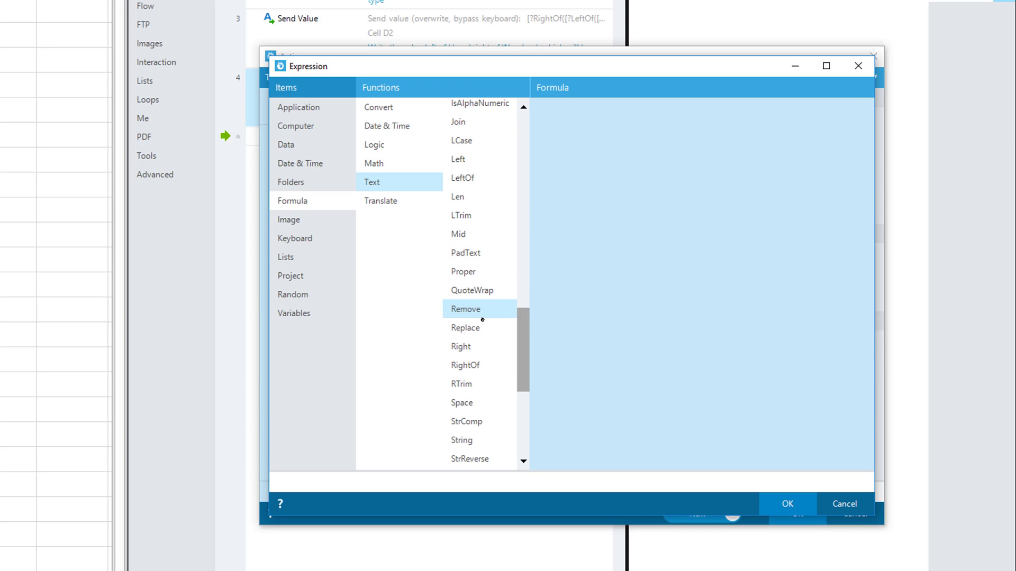
left_click(495, 365)
- Fill RightOf with the Full Text String variable as original text and "," as start value, and put the formula on hold
left_click(590, 152)
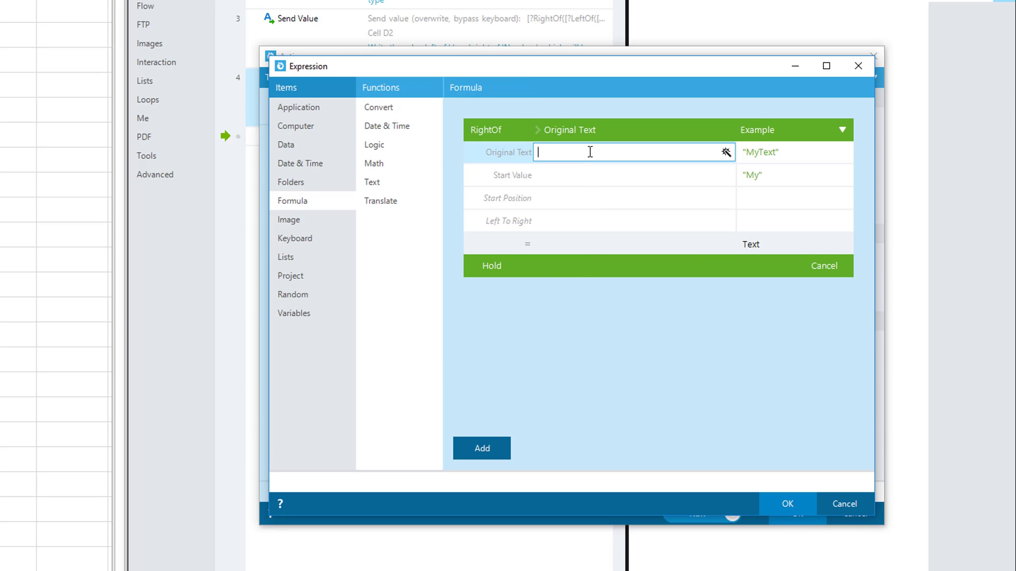
left_click(727, 152)
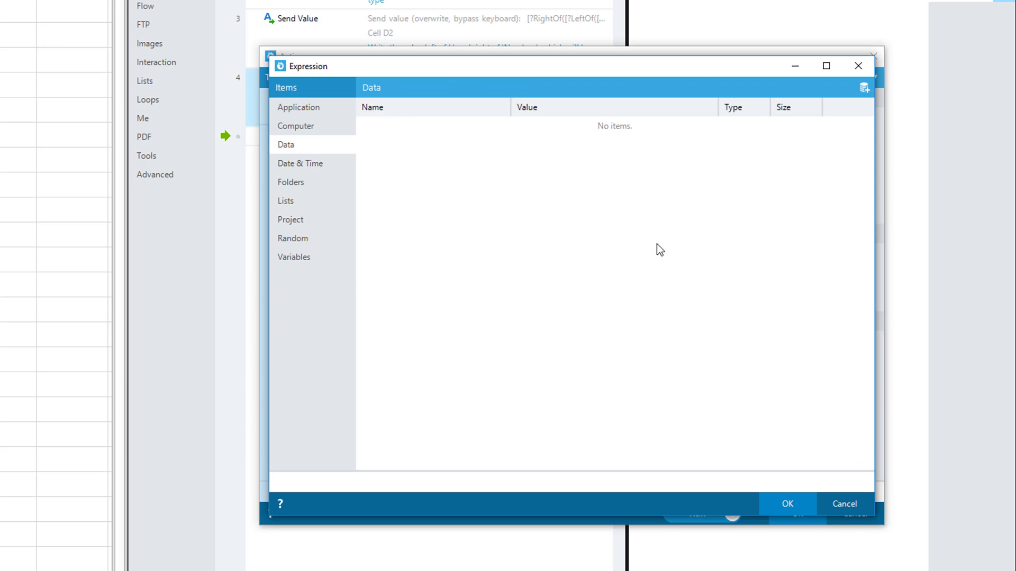
left_click(339, 264)
double_click(484, 127)
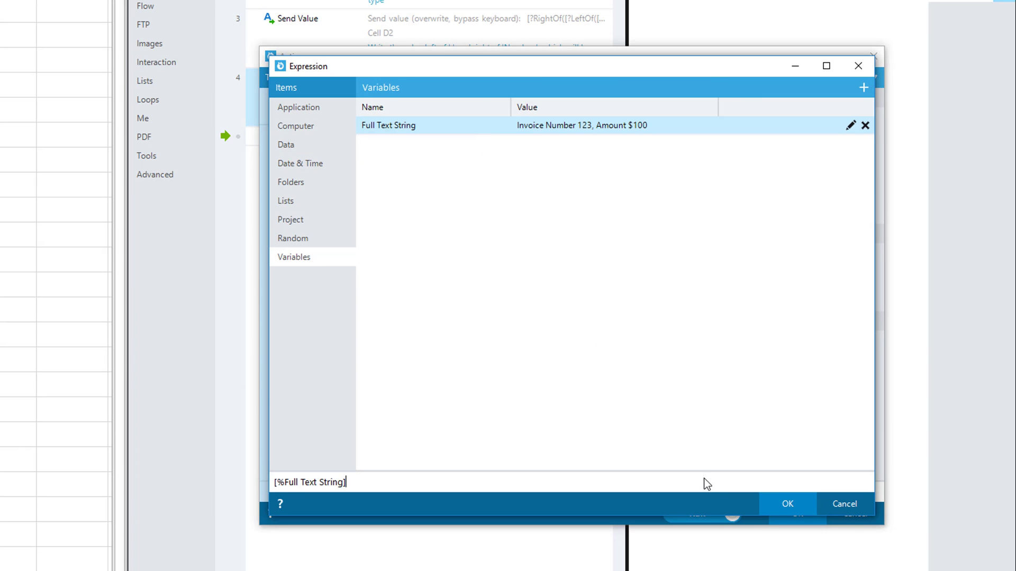
left_click(787, 504)
left_click(569, 175)
type(",")
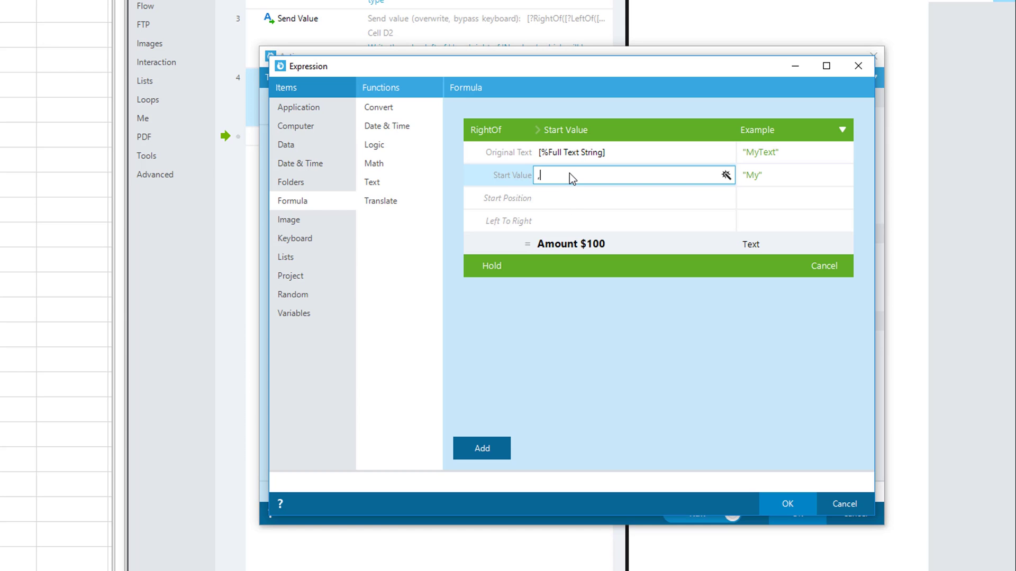
left_click(482, 271)
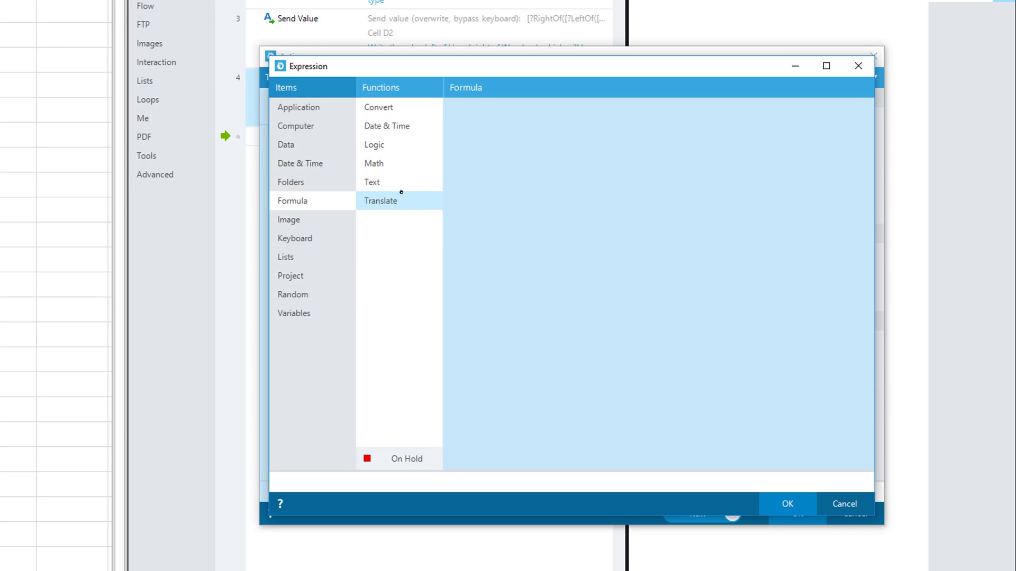
- Insert the text function Remove for cell F2 with the held RightOf formula as its OriginalString
left_click(376, 182)
scroll(525, 185, "down", 4)
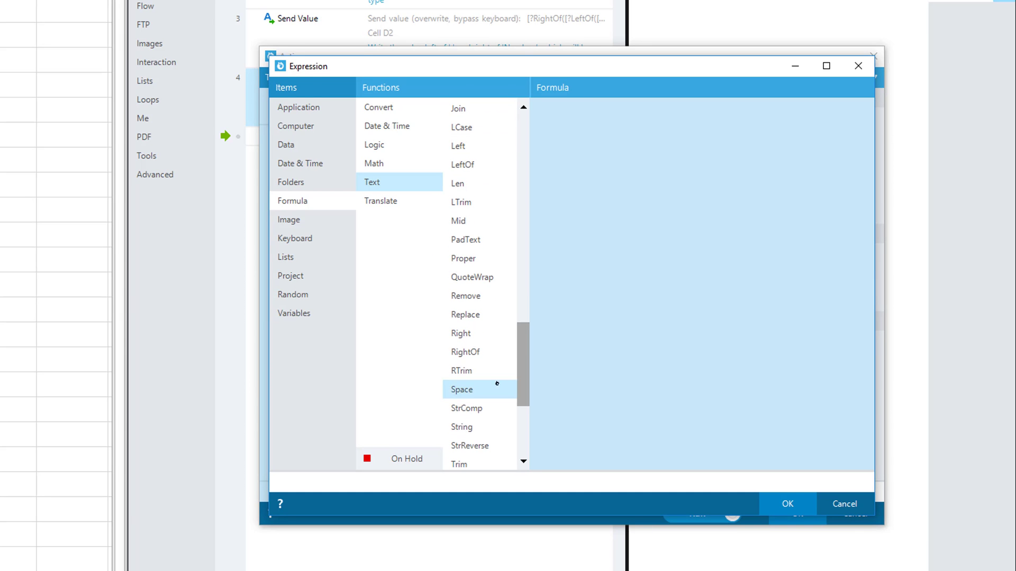
left_click(478, 294)
left_click(586, 163)
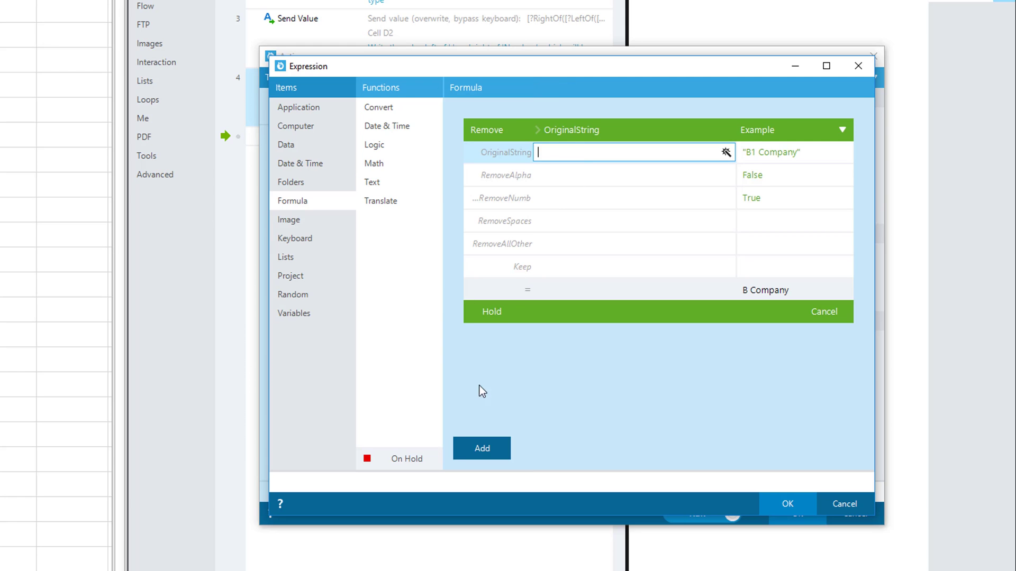
left_click(407, 459)
left_click(508, 115)
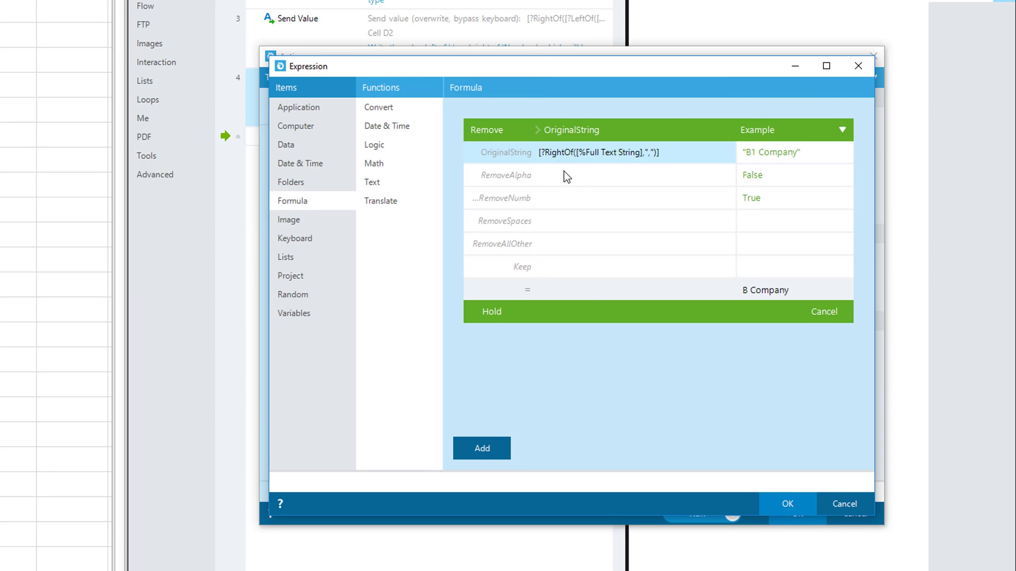
- Set RemoveAlpha to True, RemoveNumb to False, RemoveSpaces and RemoveAllOther to True, and accept the formula as the value sent to F2
left_click(567, 175)
type("Tru")
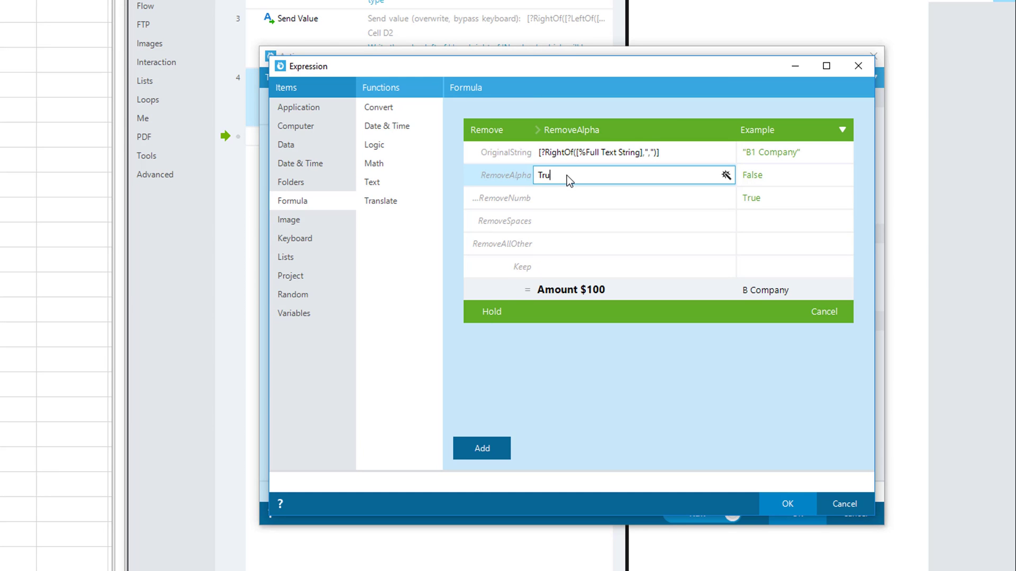
type("e")
key("Tab")
type("False")
key("Tab")
type("True")
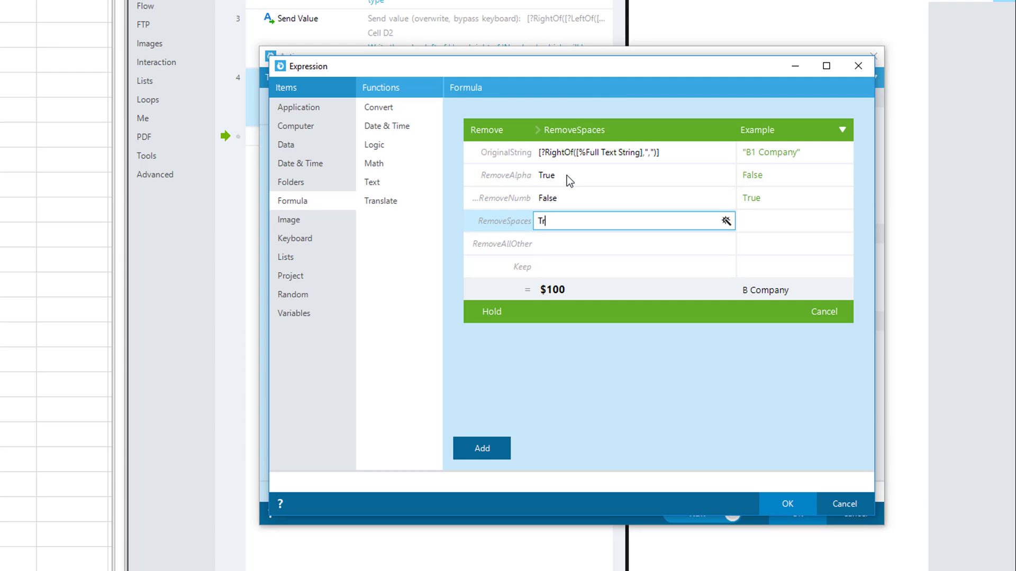
key("Tab")
type("True")
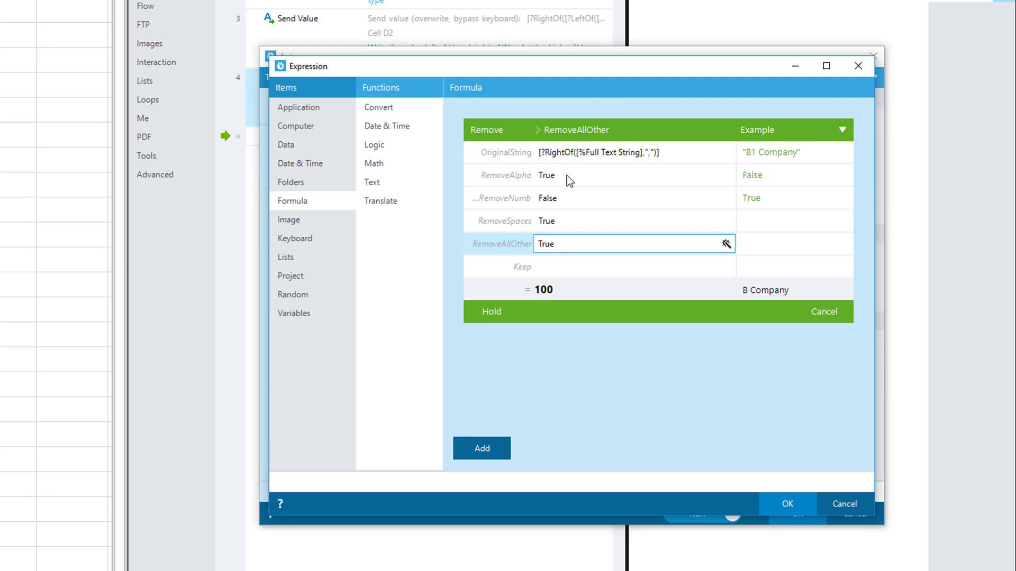
left_click(492, 453)
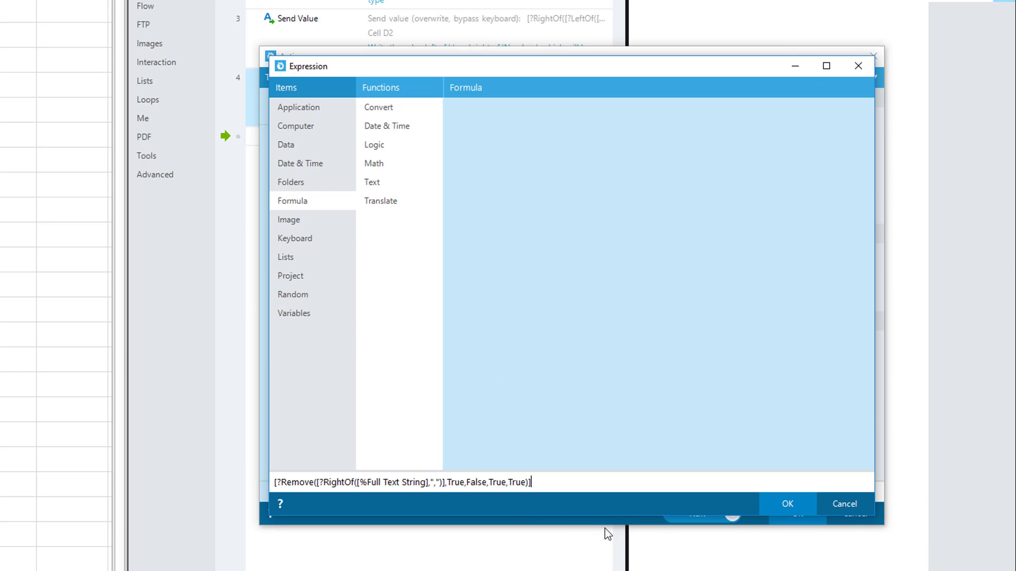
left_click(789, 502)
- Annotate the F2 action with "Write the value right of ',' with all characters removed except numbers" and save the action
left_click(784, 493)
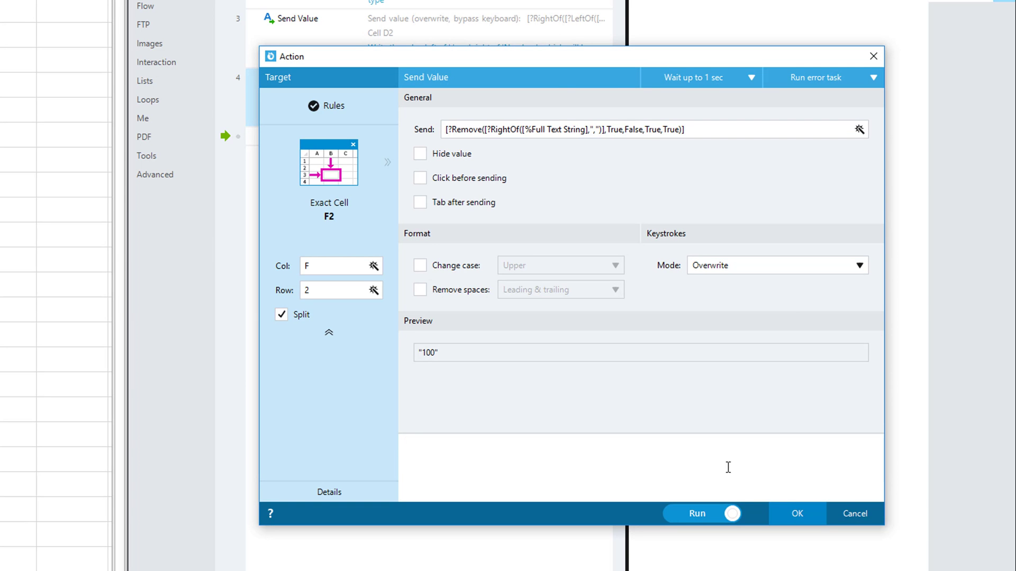
left_click_drag(557, 58, 552, 168)
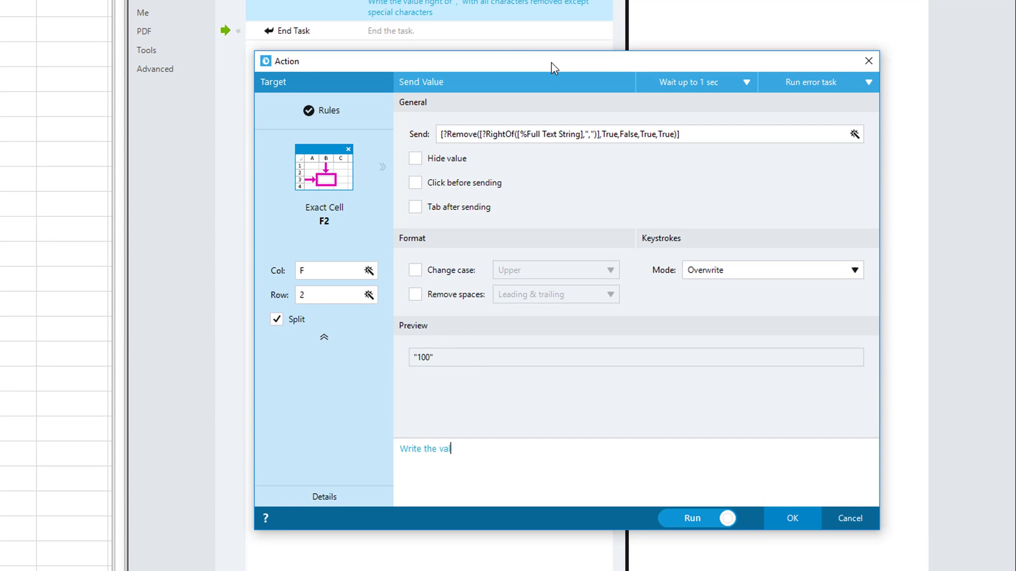
type("Write the value right of ',")
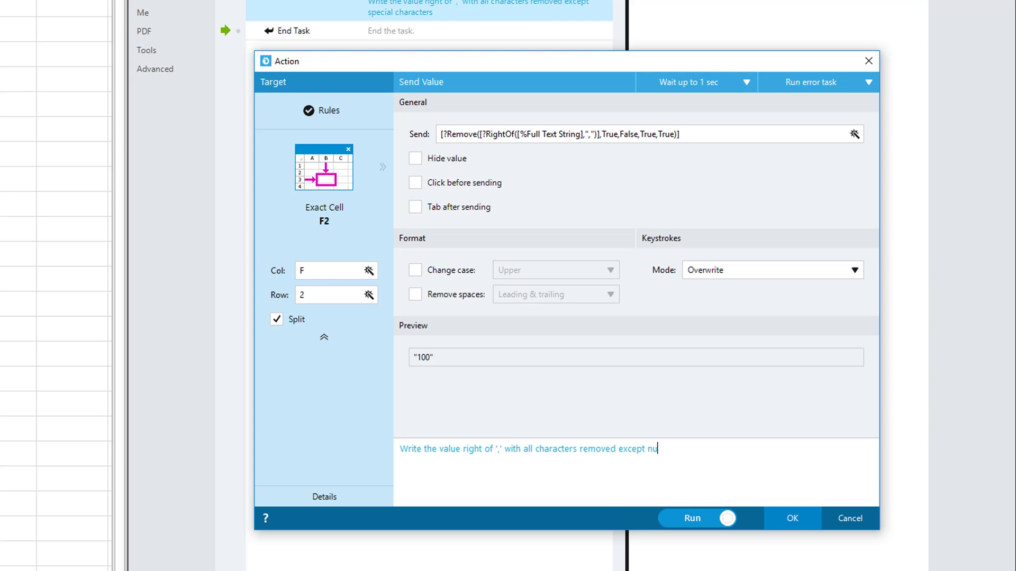
key("Return")
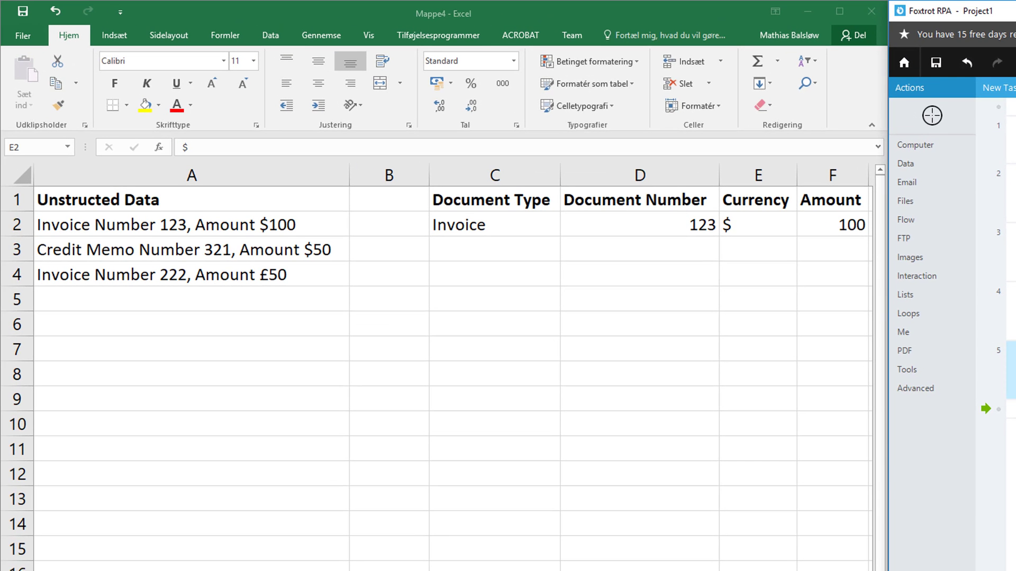
- Clear the output cells C2:F2 in Excel and run the whole task once from its start
left_click_drag(504, 225, 851, 220)
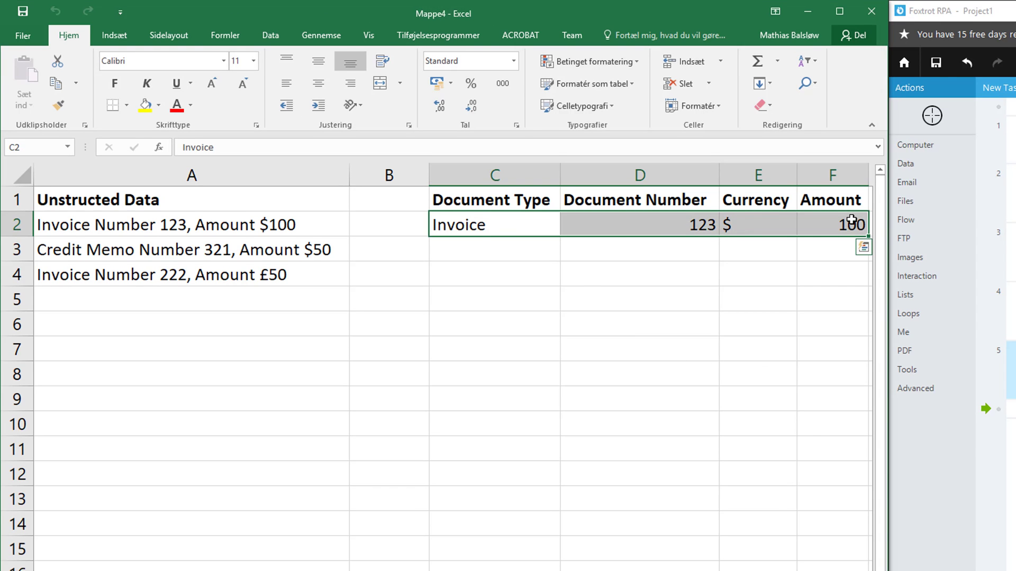
key("Delete")
left_click(270, 221)
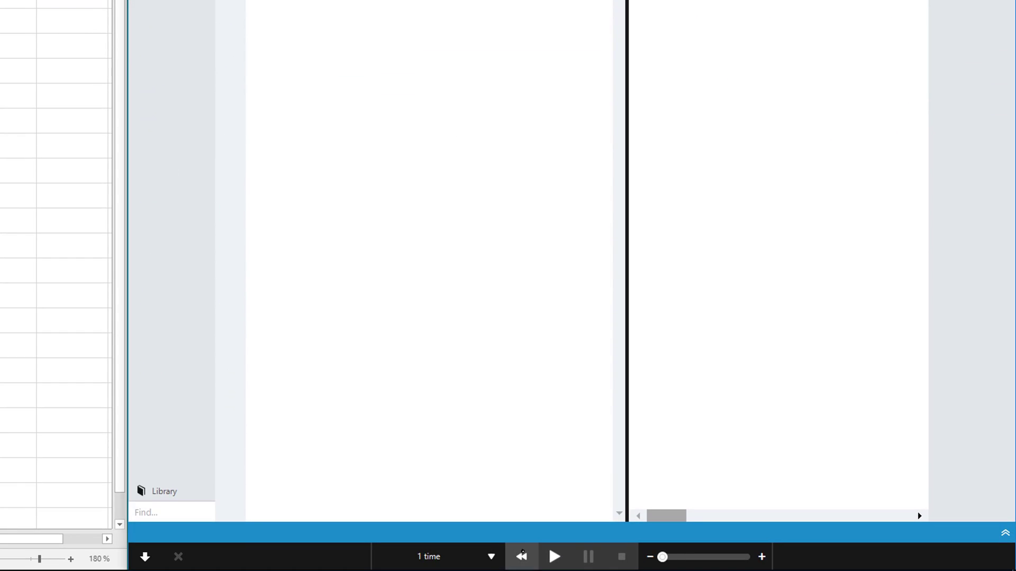
left_click(521, 556)
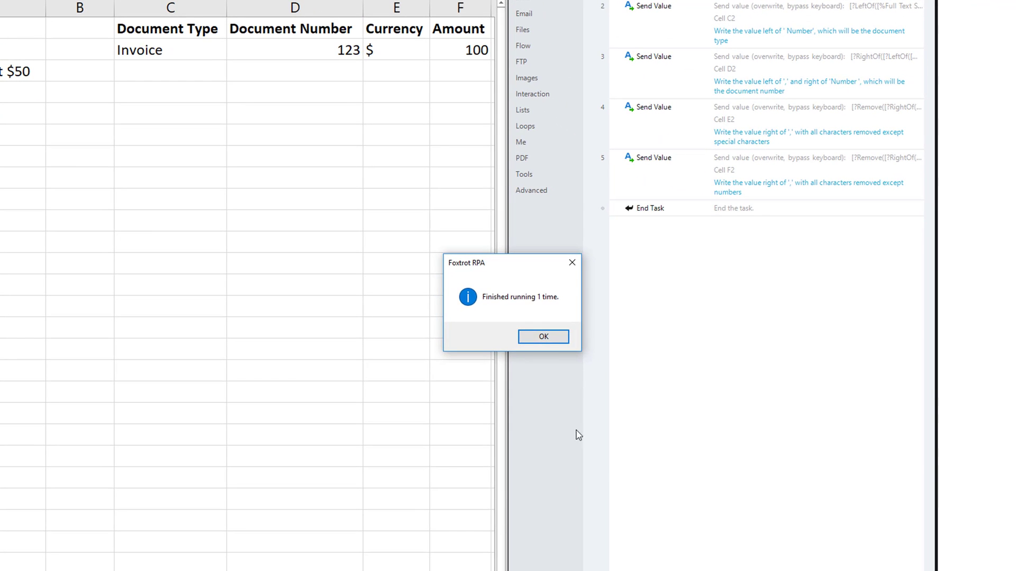
left_click(543, 336)
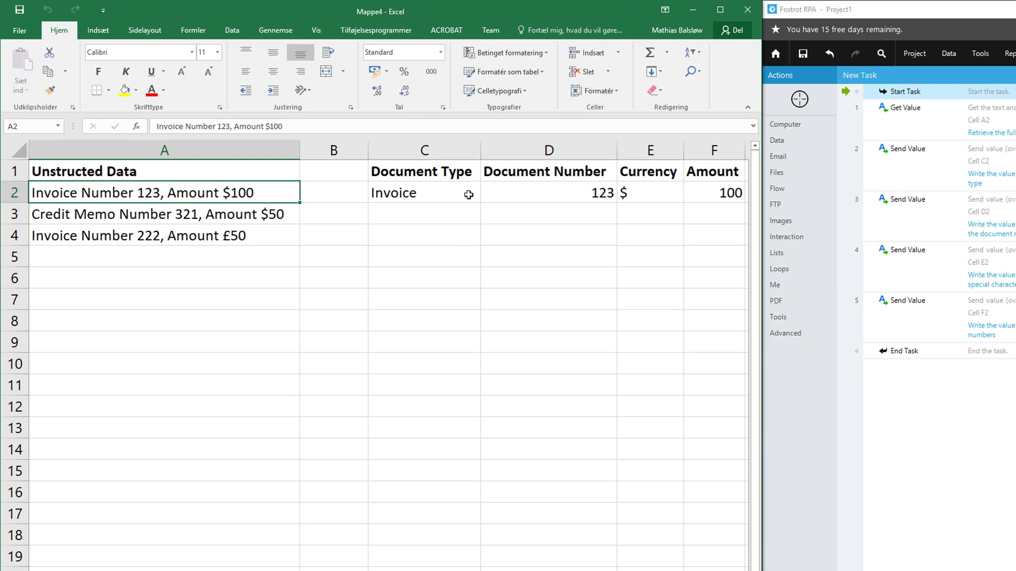
- Empty the result range C2:F2 in the worksheet and rerun the task once to completion
left_click_drag(427, 172, 658, 172)
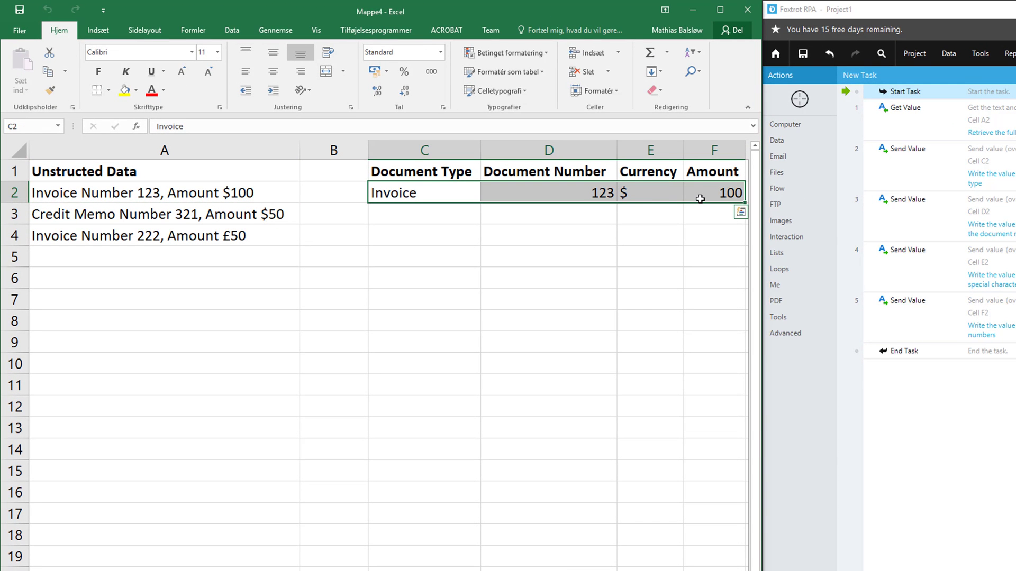
key("Delete")
left_click(265, 190)
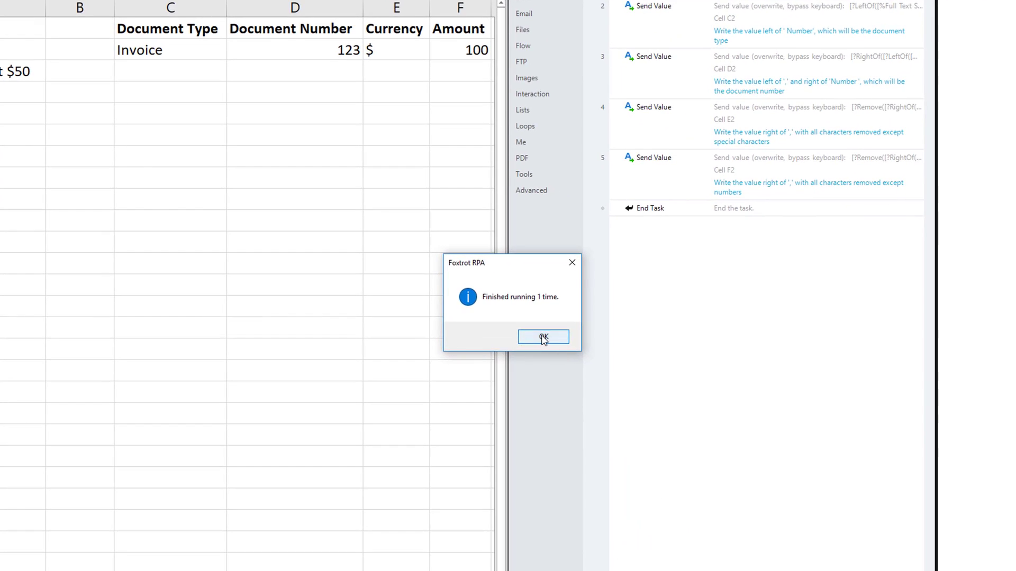
left_click(797, 480)
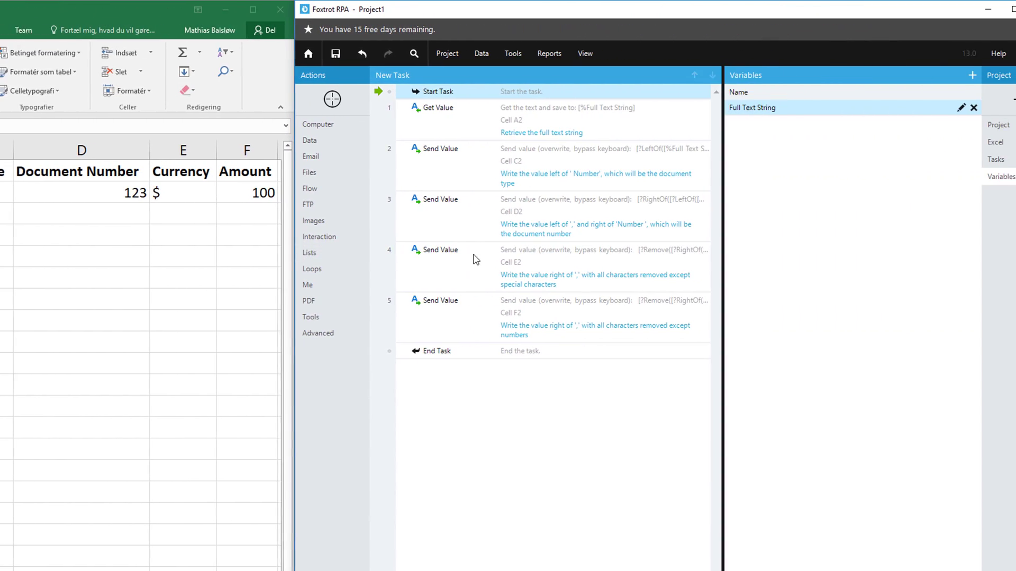
- Duplicate all five row 2 actions, from Get Value A2 through Send Value F2, at the end of the task
left_click(542, 116)
left_click(540, 315, "shift")
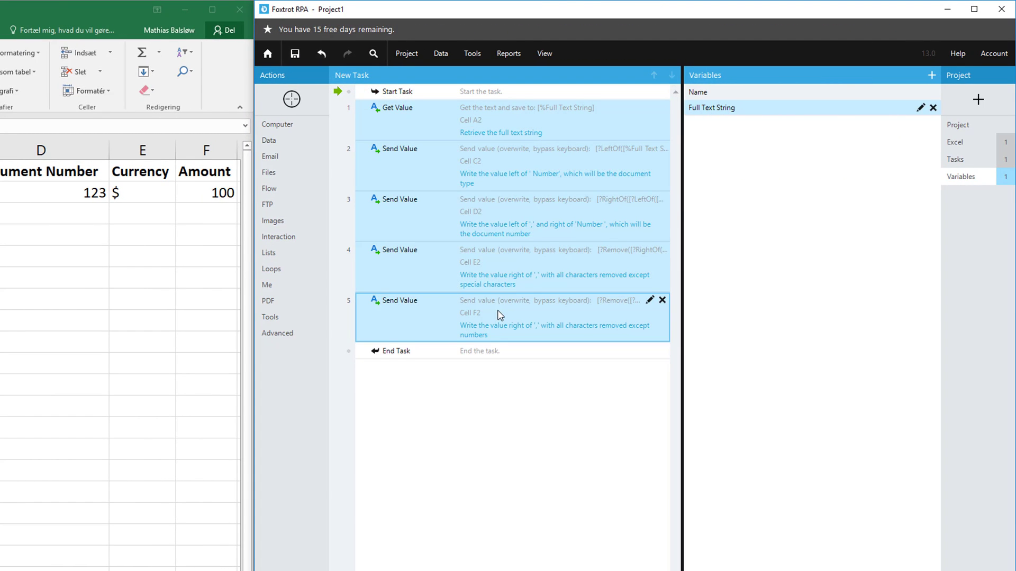
key("ctrl+c")
key("ctrl+v")
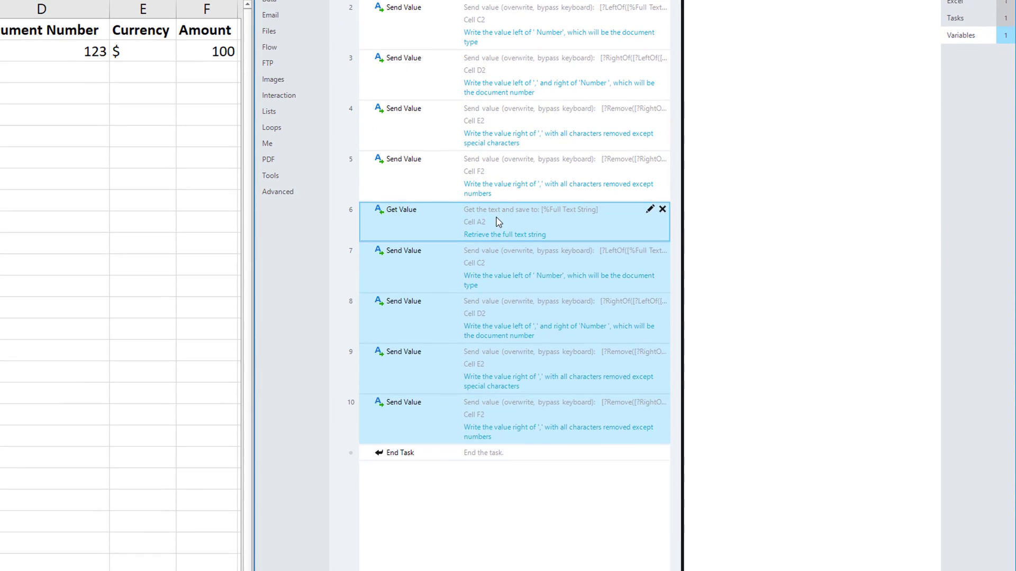
- Set the target row to 3 in the copied Get Value for column A and the copied document type Send Value for column C
right_click(498, 217)
left_click(521, 225)
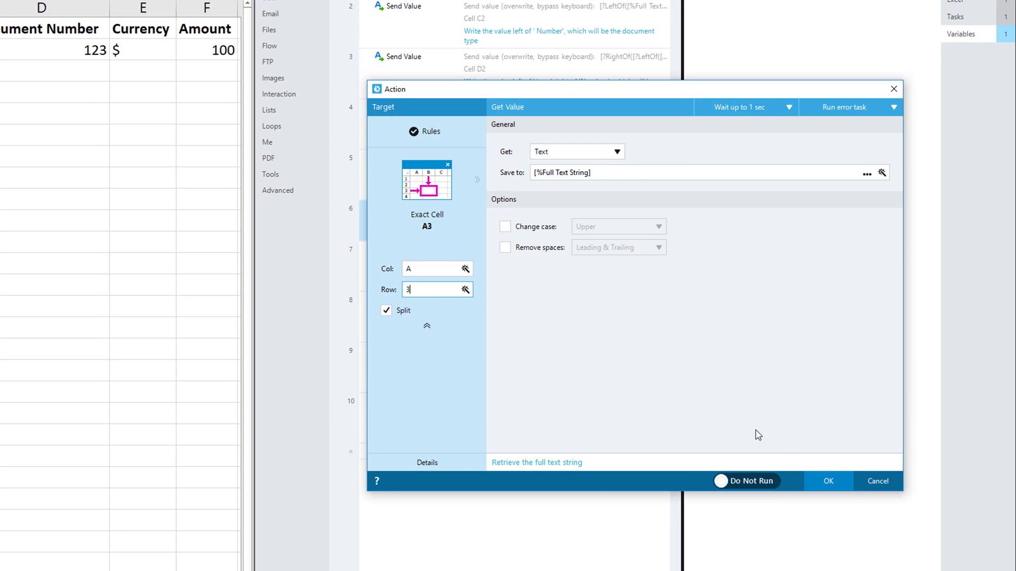
left_click(831, 480)
right_click(560, 281)
left_click(584, 290)
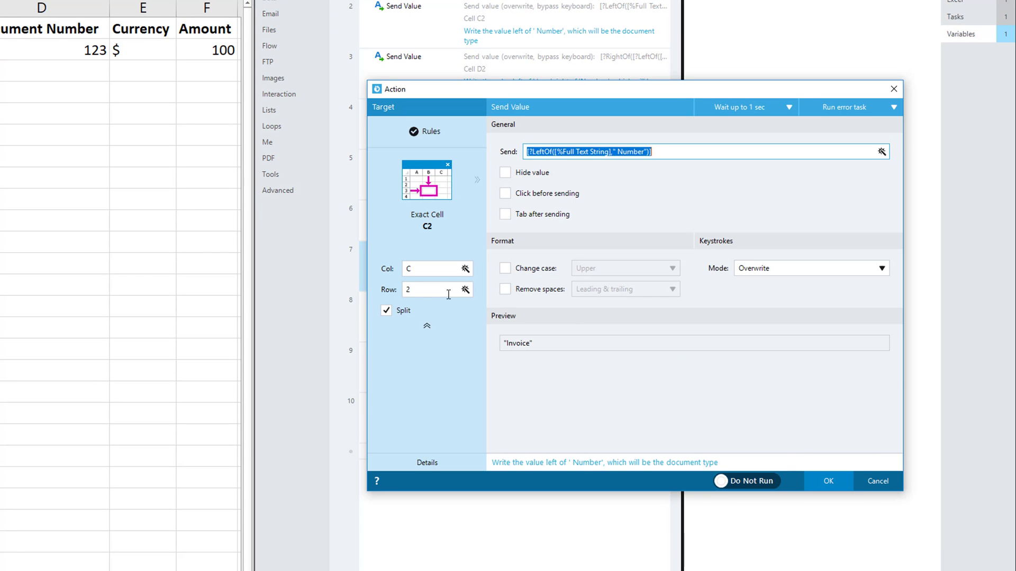
left_click(829, 481)
- Set the target row to 3 in the copied Send Value actions for document number (column D) and currency (column E)
right_click(529, 332)
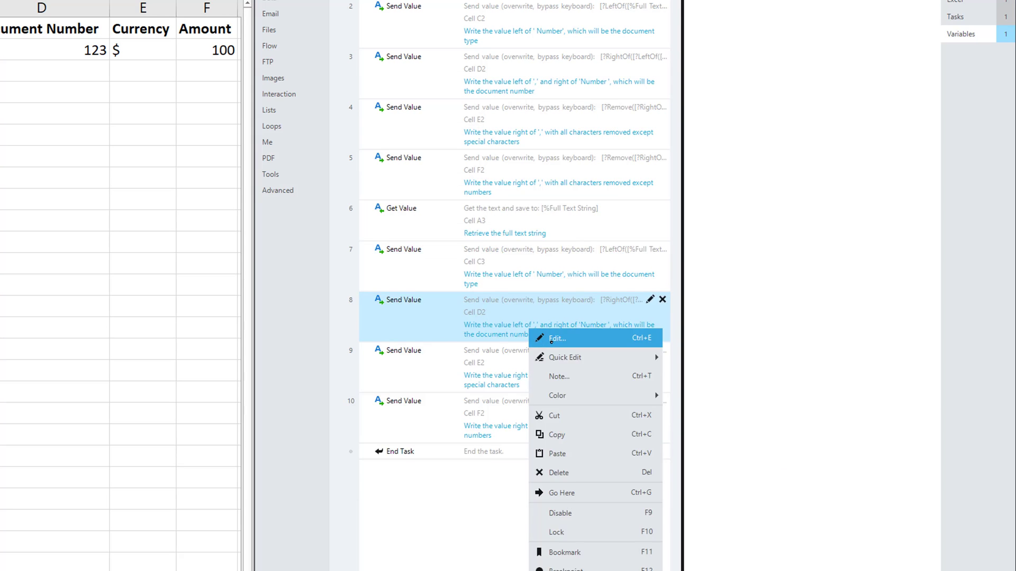
left_click(553, 337)
left_click(829, 481)
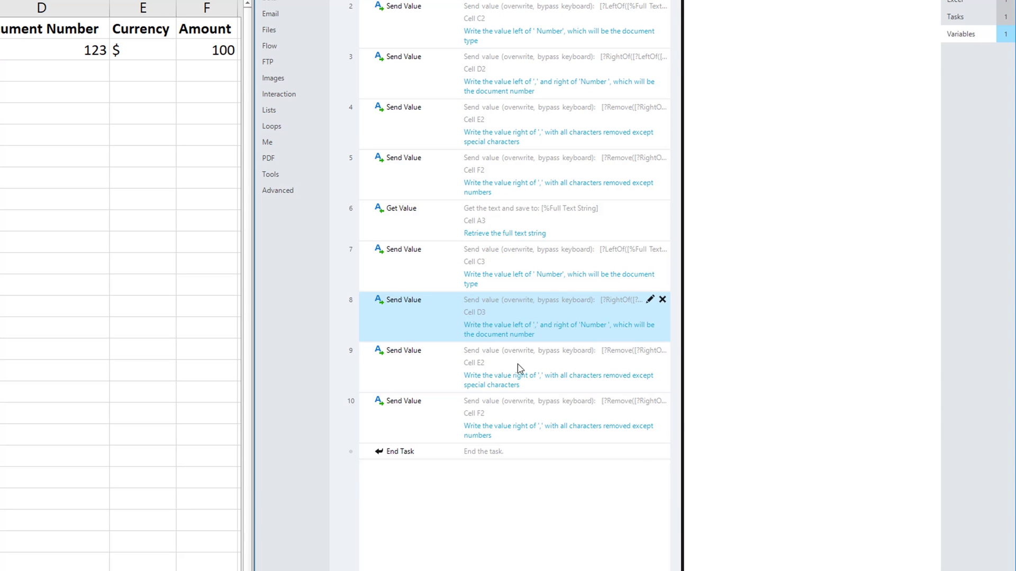
right_click(506, 357)
left_click(532, 364)
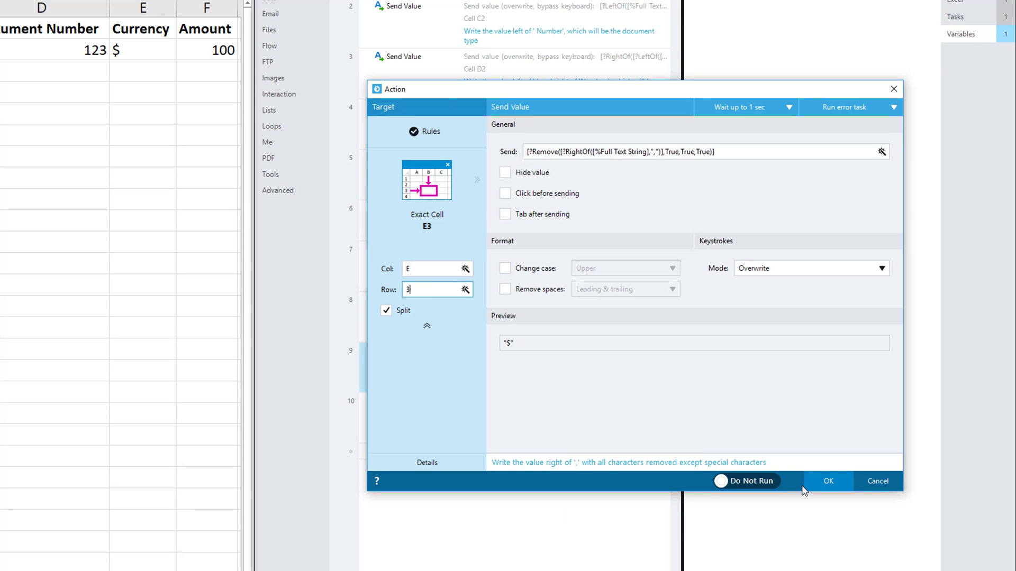
left_click(821, 482)
- Set the target row to 3 in the copied amount Send Value action for column F
right_click(536, 425)
left_click(555, 431)
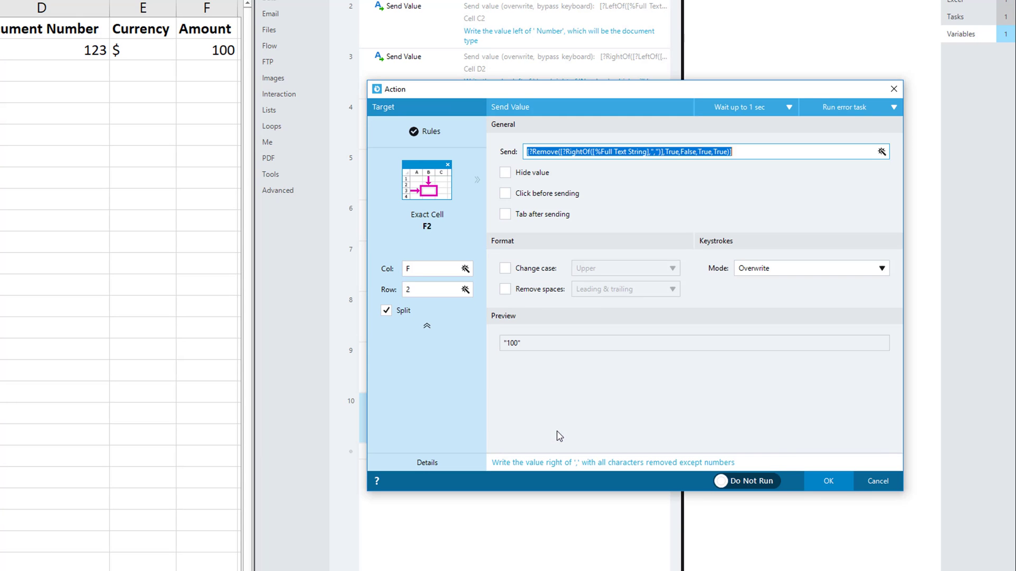
double_click(426, 289)
type("3")
left_click(829, 481)
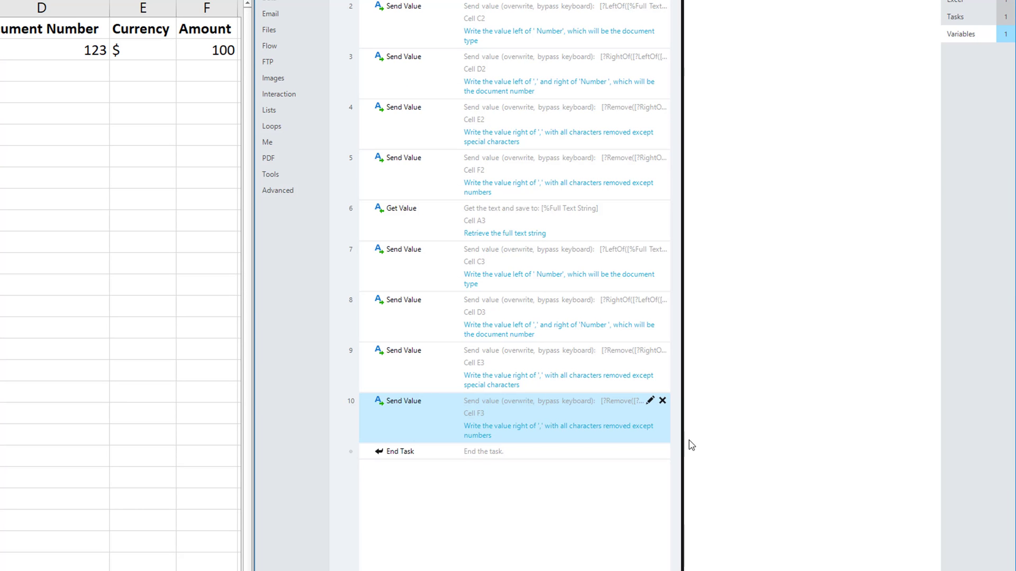
- Run the five row 3 actions one at a time, starting from the Get Value for cell A3
double_click(425, 221)
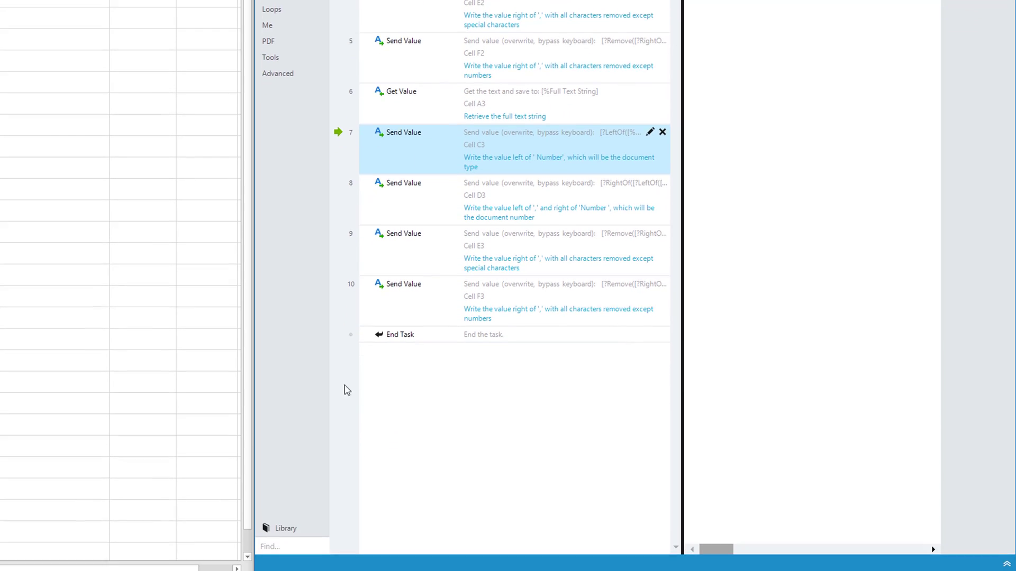
left_click(276, 553)
left_click(276, 553)
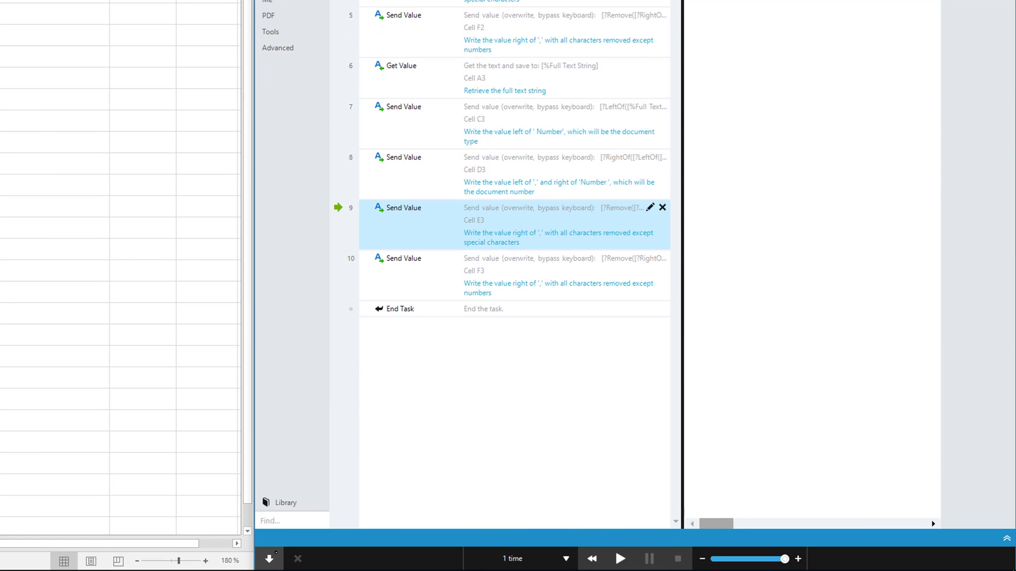
left_click(276, 553)
left_click(277, 553)
left_click(276, 553)
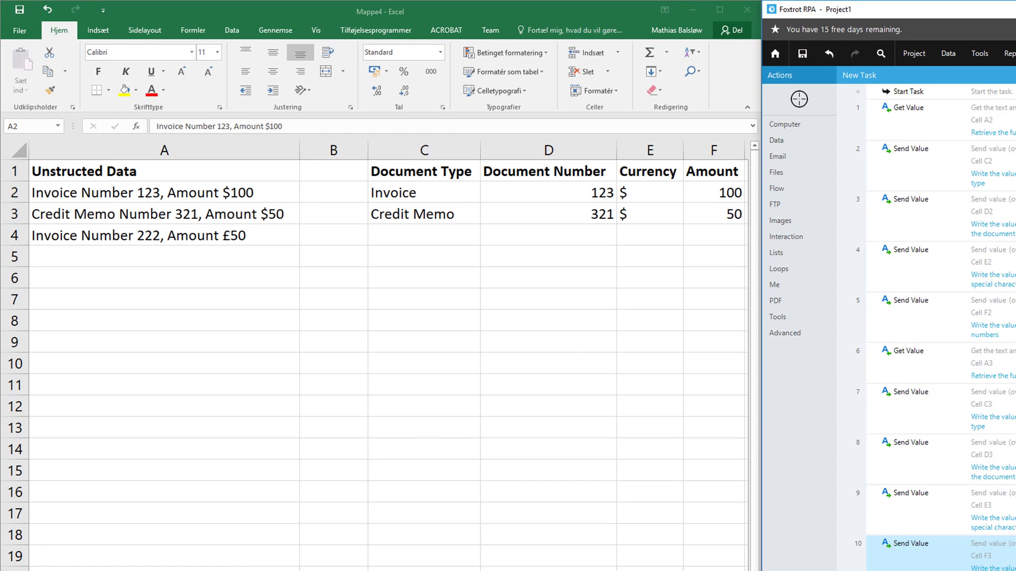
- Duplicate the five row 3 actions, from Get Value A3 through Send Value F3, at the end of the task
left_click(1006, 365, "shift")
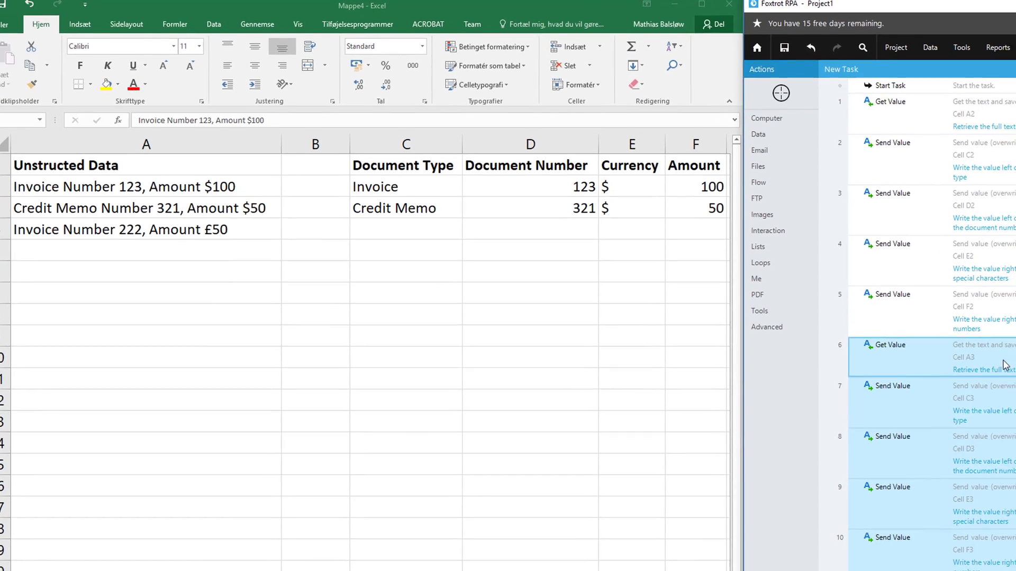
key("ctrl+c")
left_click(1006, 564)
key("ctrl+v")
- Set the target row to 4 in the newly copied Get Value action for column A
right_click(497, 440)
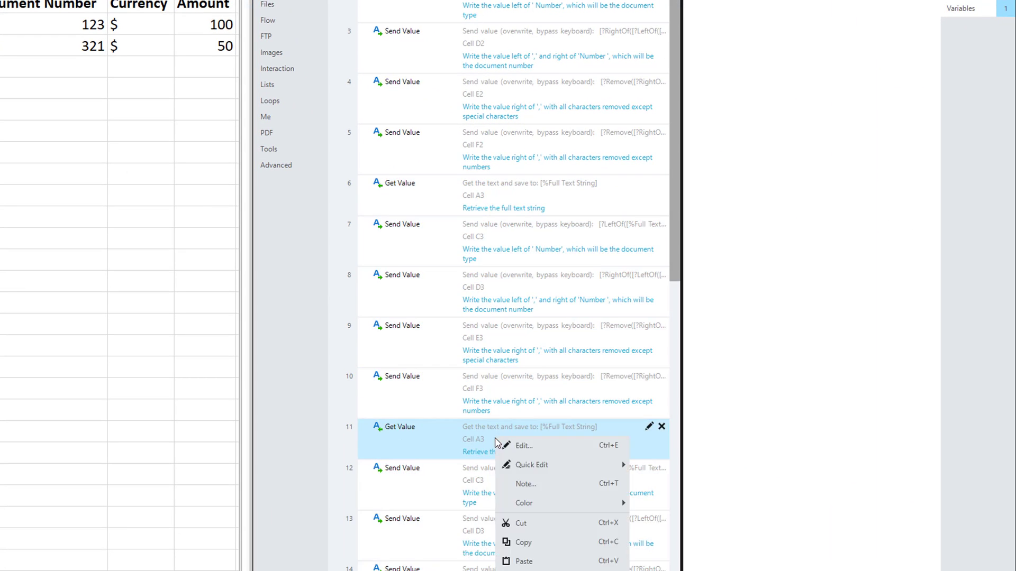
left_click(501, 444)
double_click(434, 264)
type("4")
left_click(819, 463)
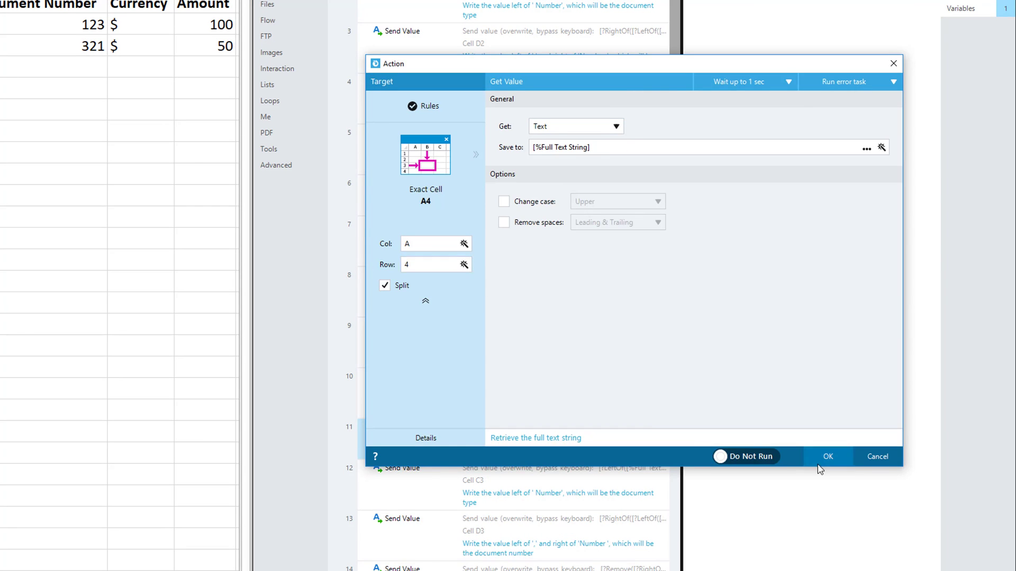
- Set the target row to 4 in the newly copied document type Send Value action for column C
right_click(533, 468)
left_click(569, 453)
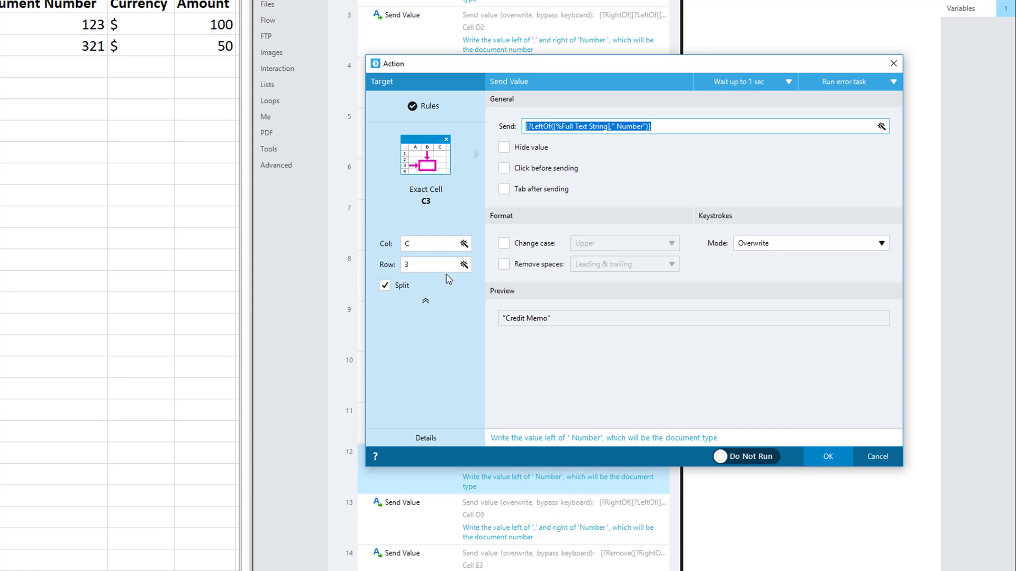
double_click(433, 265)
type("4")
left_click(838, 464)
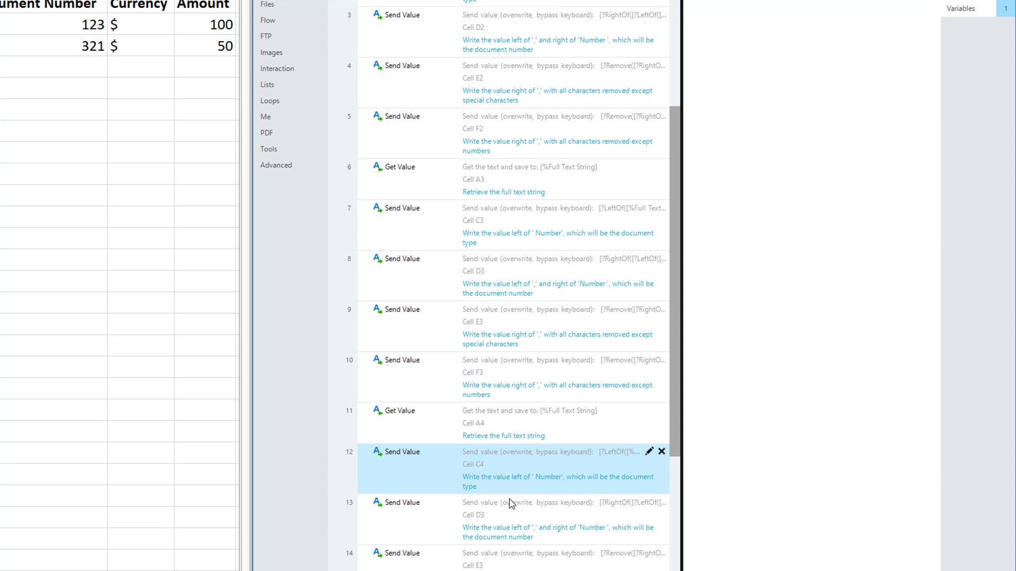
- Set the target row to 4 in the newly copied document number Send Value action for column D
right_click(550, 505)
left_click(553, 452)
double_click(418, 262)
type("4")
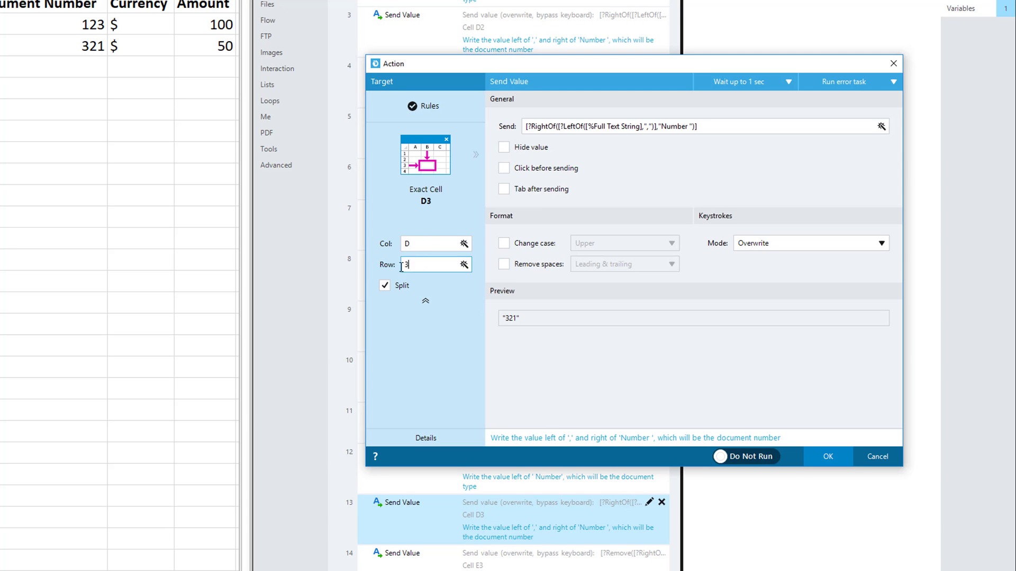
left_click(825, 457)
- Set the target row to 4 in the newly copied currency Send Value action for column E
right_click(511, 502)
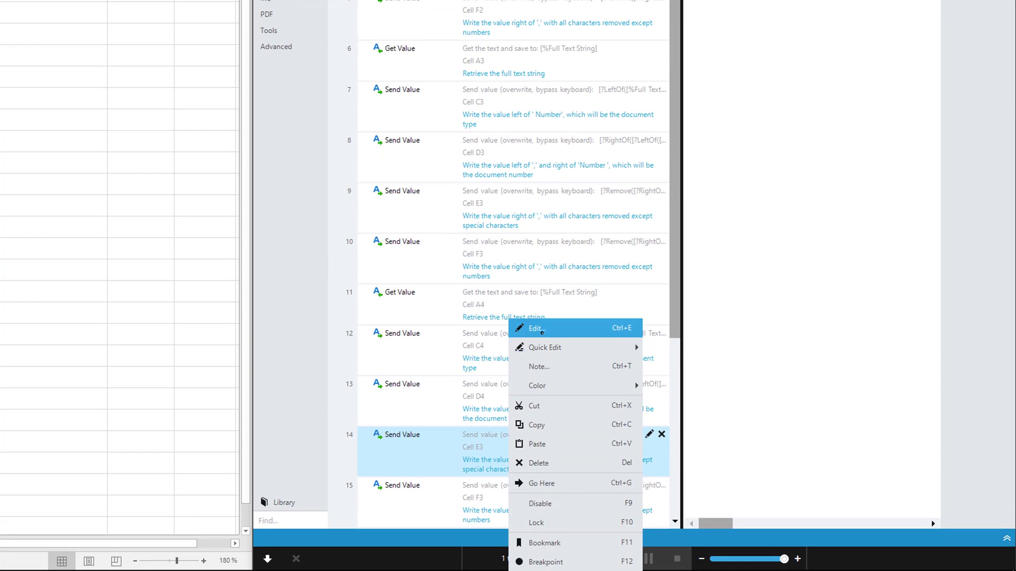
left_click(540, 380)
left_click(405, 197)
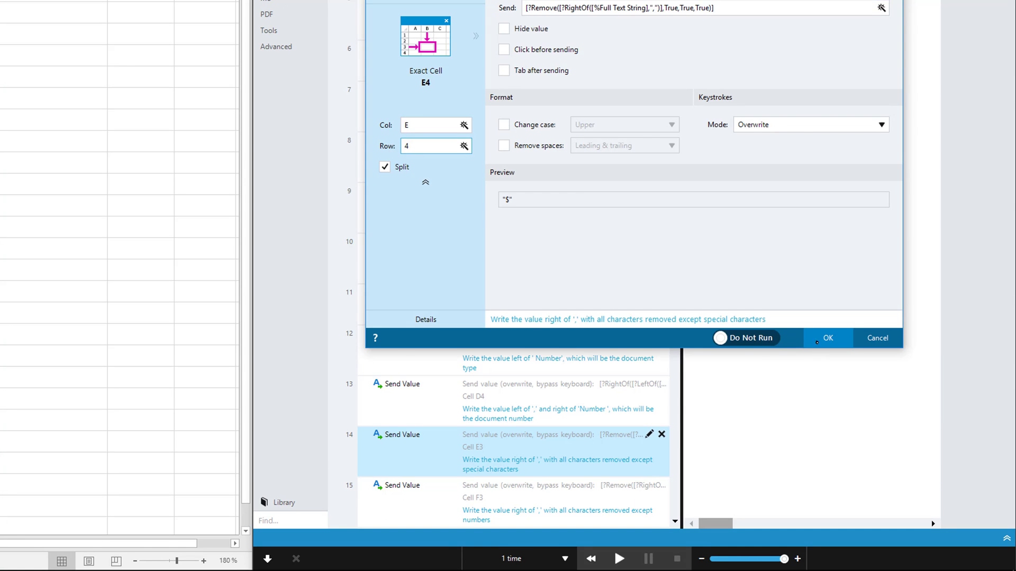
left_click(817, 343)
- Set the target row to 4 in the newly copied amount Send Value action for column F
right_click(536, 500)
left_click(582, 328)
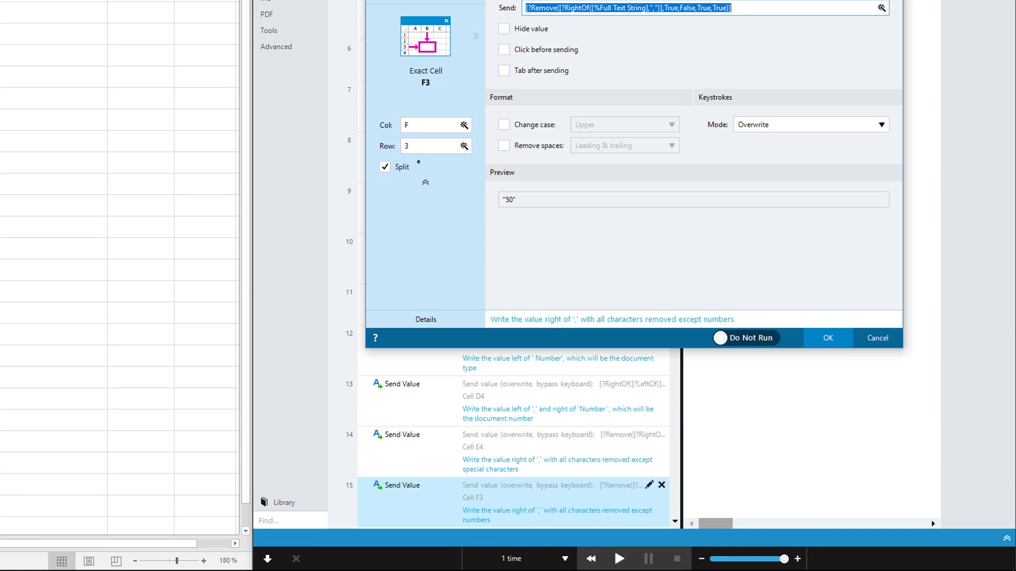
double_click(423, 146)
type("4")
left_click(828, 339)
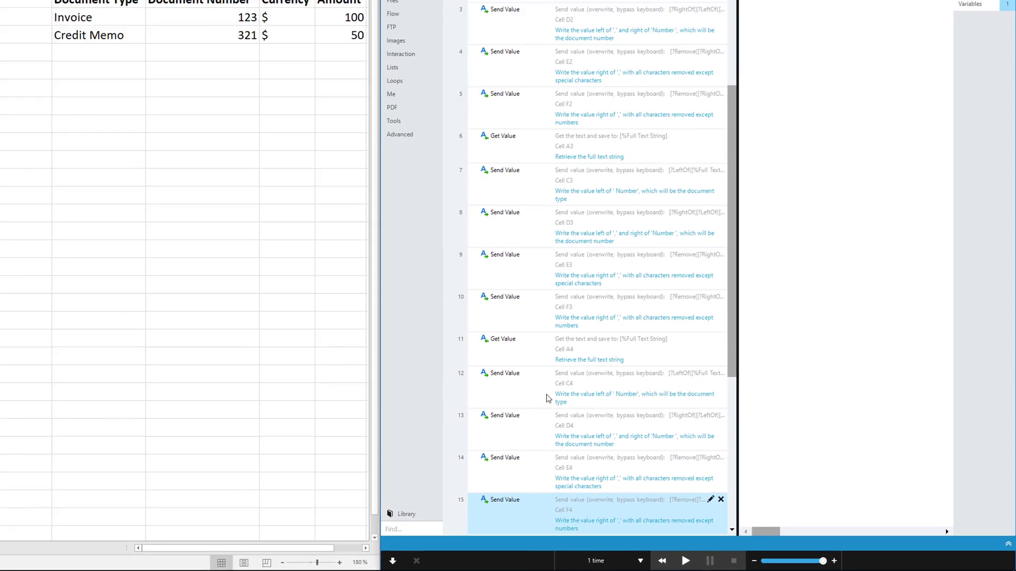
- Run the row 4 actions one at a time, starting from the Get Value for cell A4
double_click(466, 310)
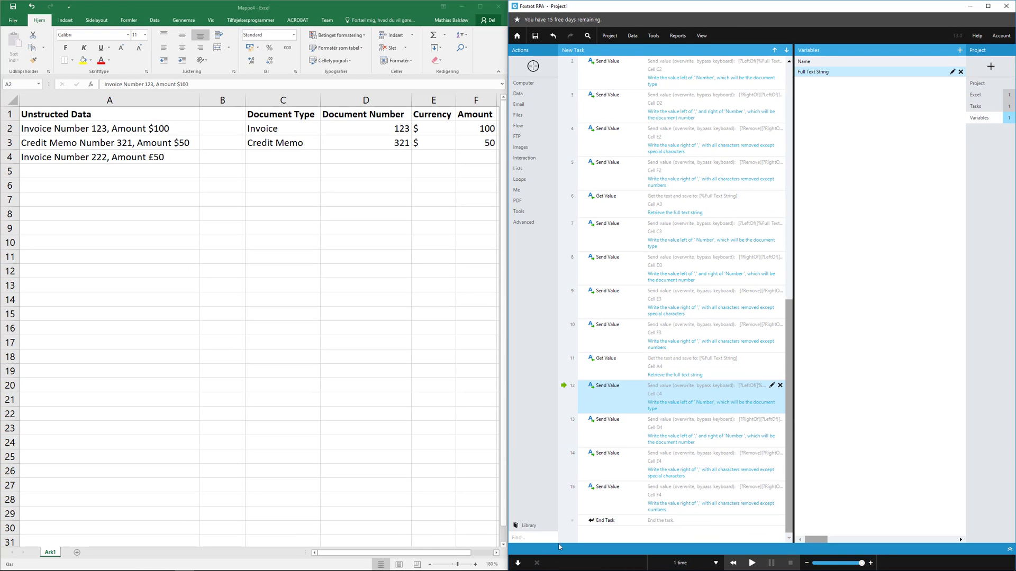
left_click(518, 564)
left_click(518, 564)
left_click(518, 564)
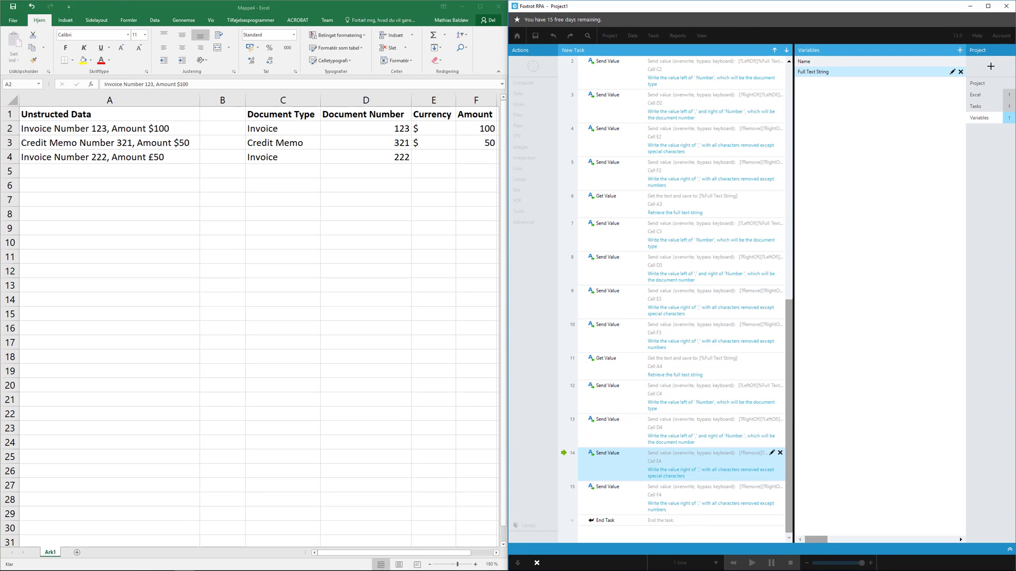